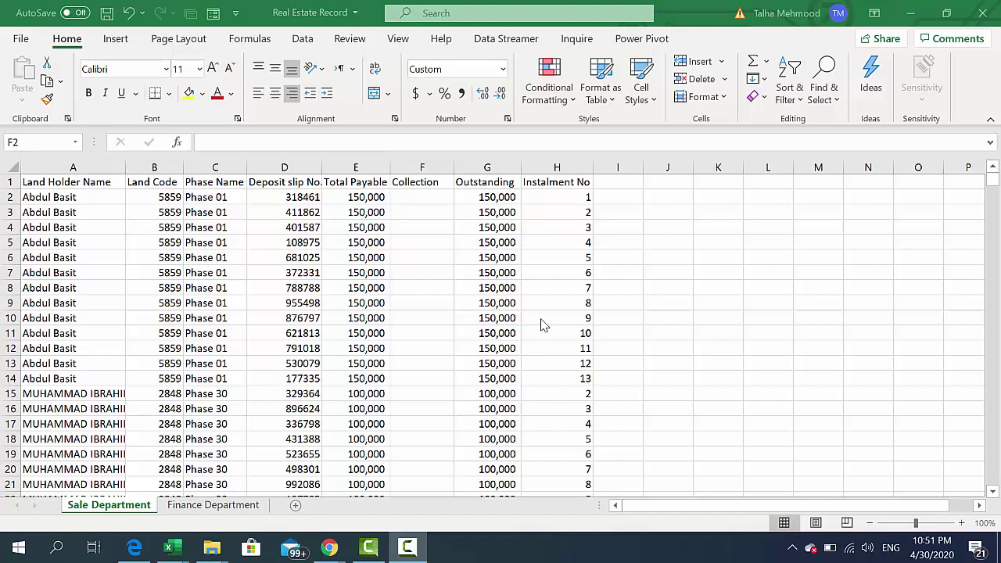
Step: Browse the Sale Department data from the Phase Name column to the empty Collection cell F2
left_click(581, 213)
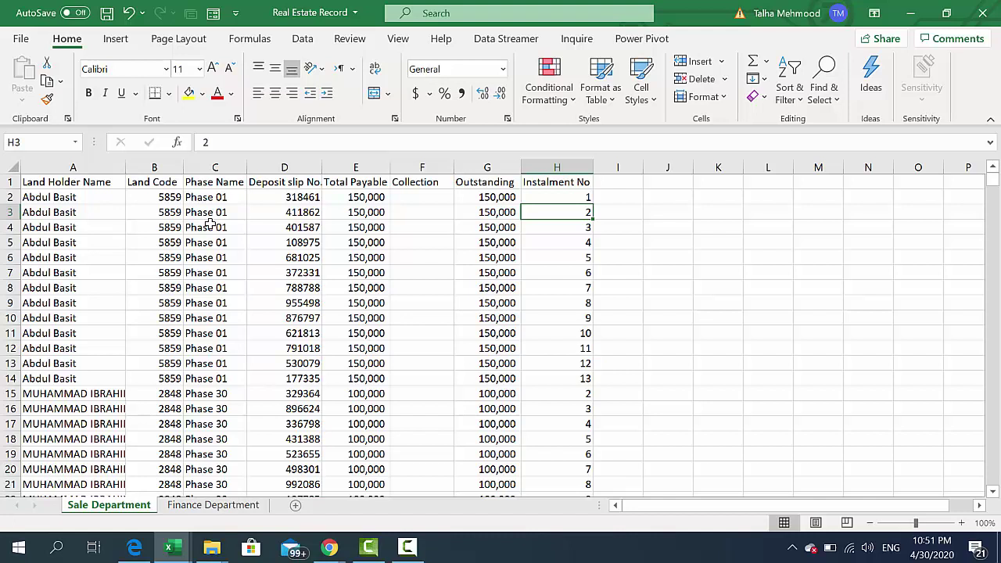
left_click(210, 225)
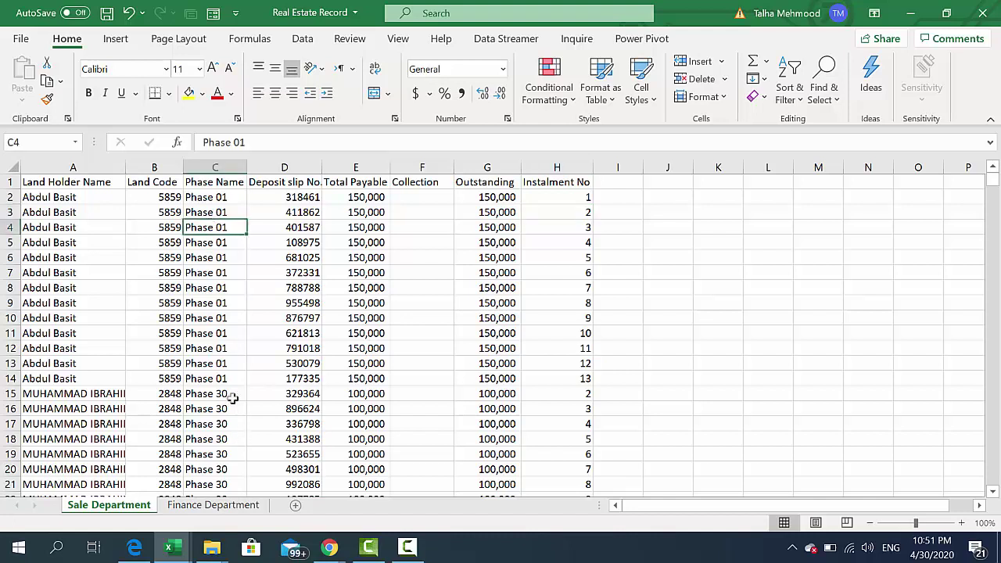
left_click(216, 378)
left_click(213, 396)
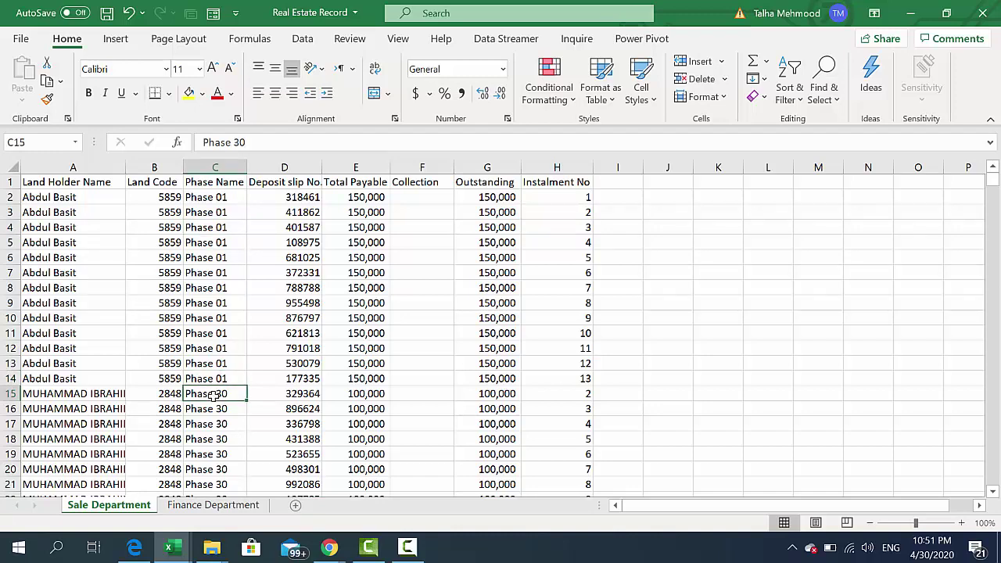
key("Page_Down")
key("Page_Down")
key("Page_Down")
key("ctrl+Down")
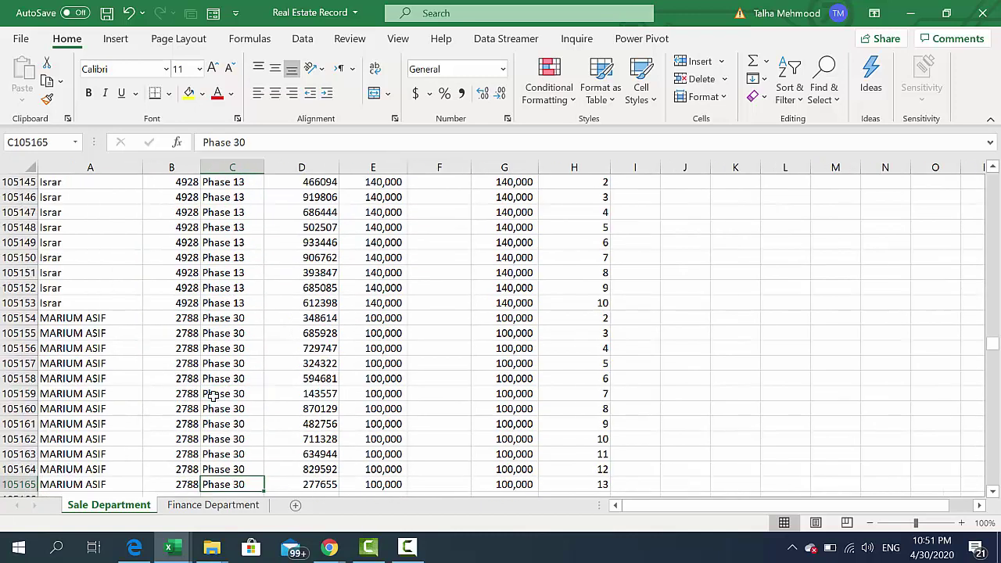
key("Up")
key("Up")
key("Up")
key("Up")
key("Up")
key("Up")
key("Up")
key("Up")
key("Up")
key("Up")
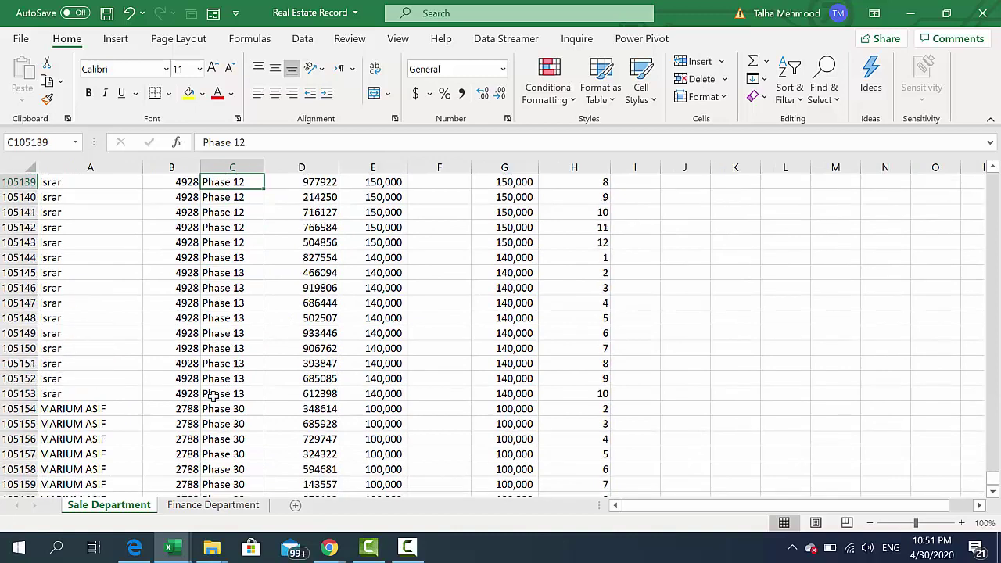
key("ctrl+Up")
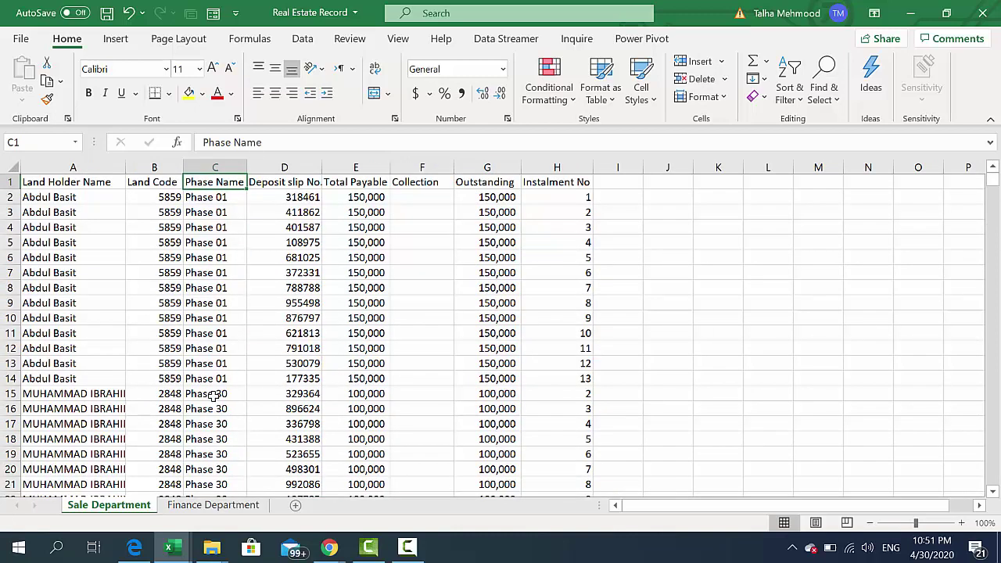
key("Home")
key("Right")
key("Down")
key("Left")
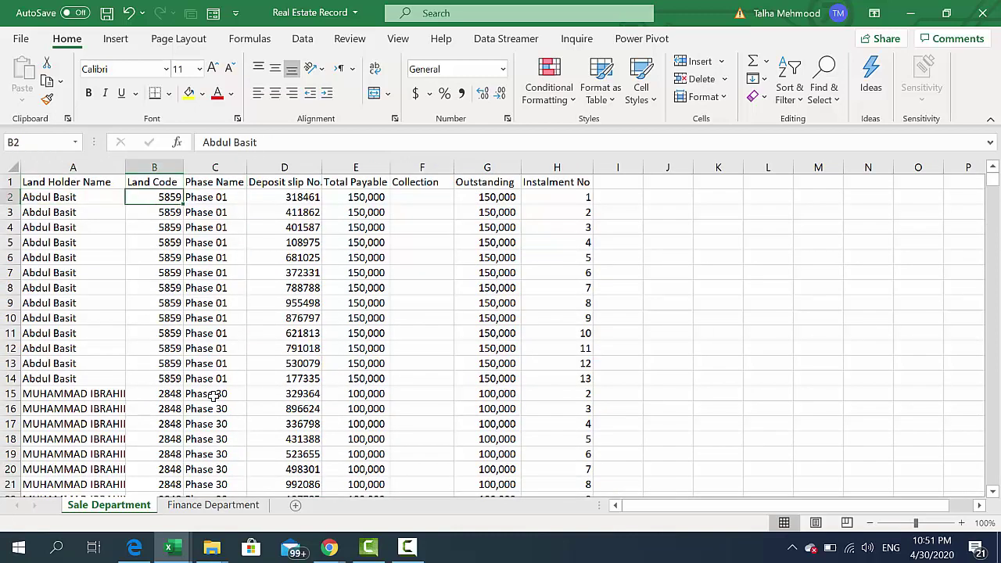
key("Right")
key("Right")
key("Right")
key("Left")
key("Right")
key("Right")
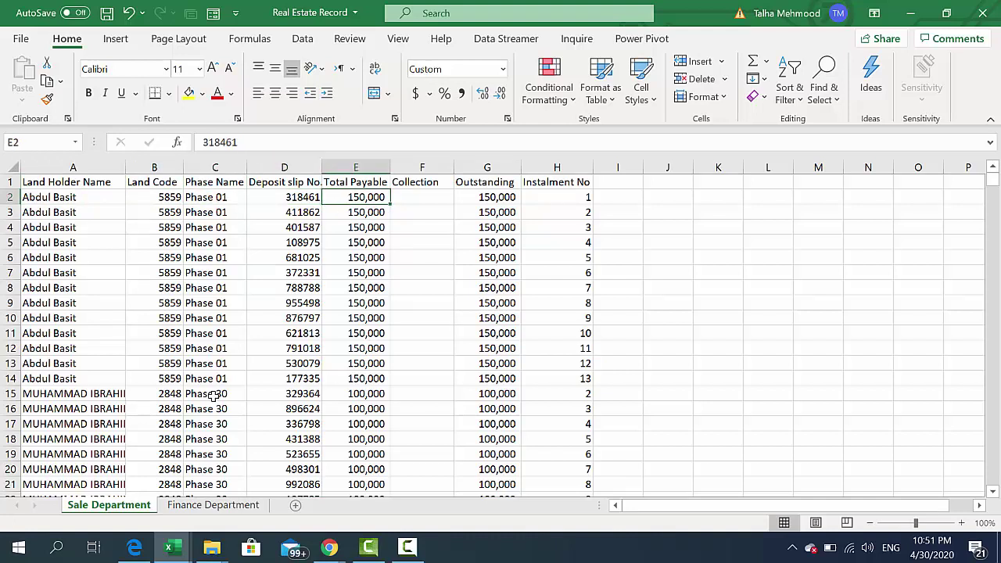
key("Right")
key("Right")
key("Left")
key("Left")
key("Left")
key("Left")
key("Down")
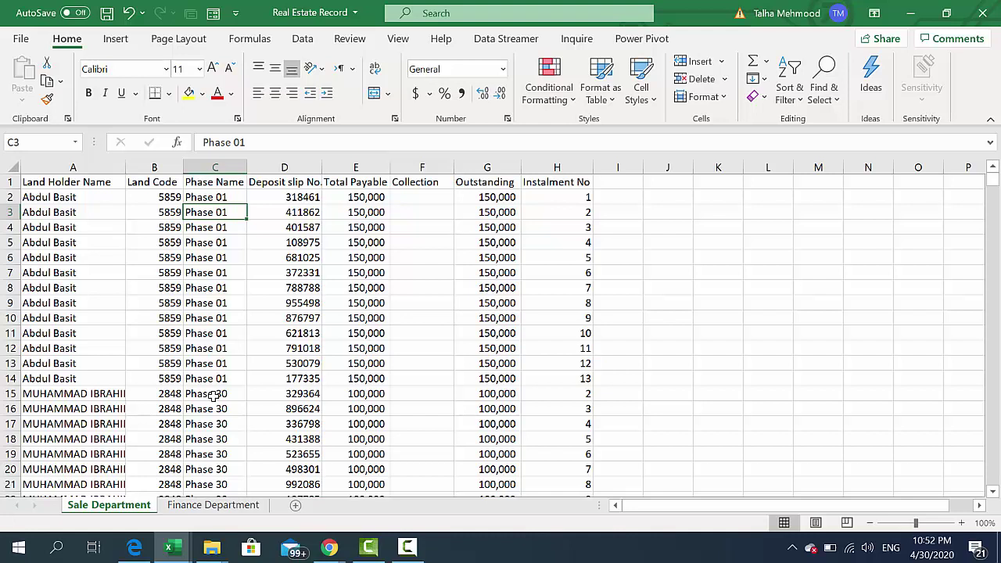
key("Right")
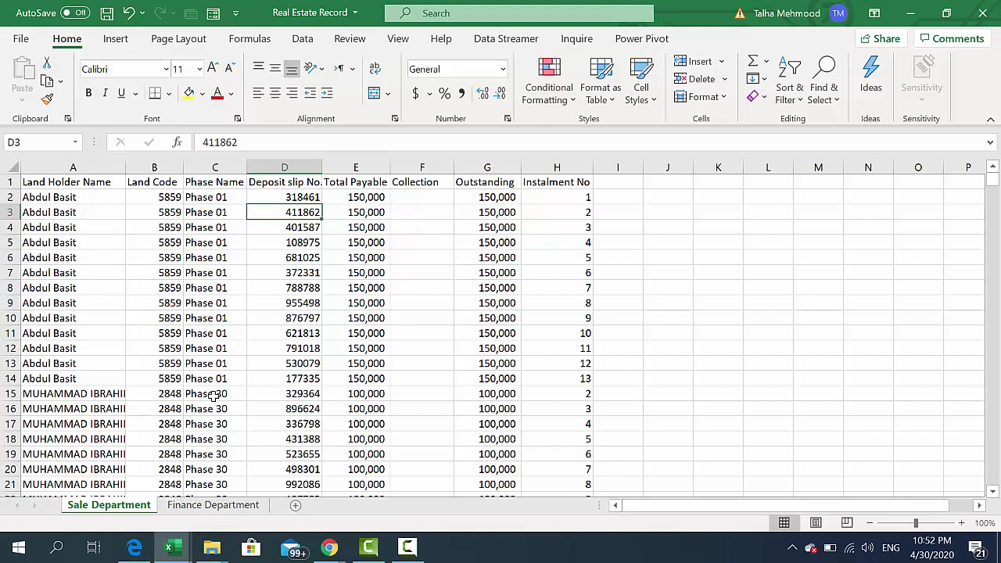
key("Up")
key("Right")
key("Right")
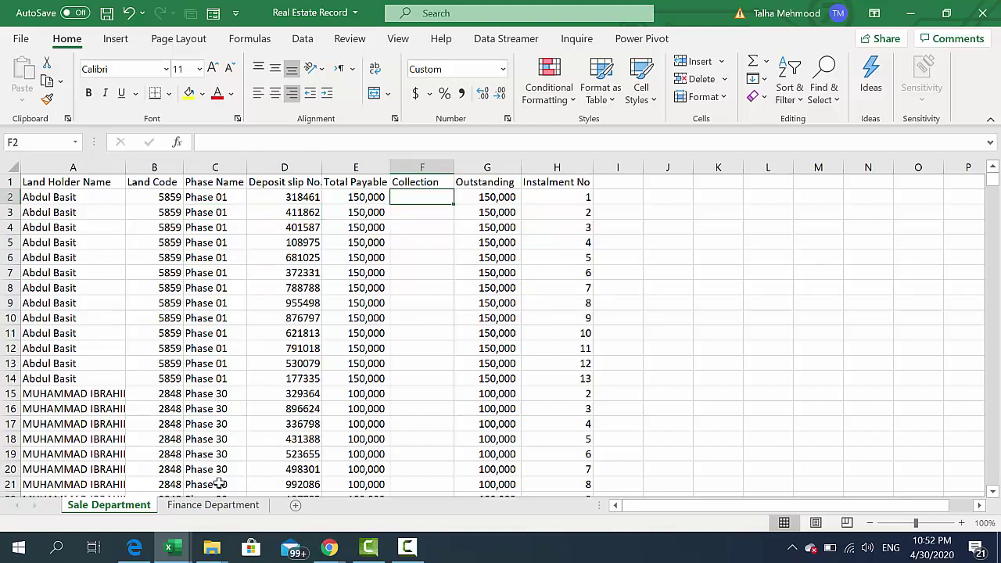
Step: Enter =VLOOKUP(D2,'Finance Department'!A:B,2,FALSE) in F2 to pull the deposit amount
left_click(178, 507)
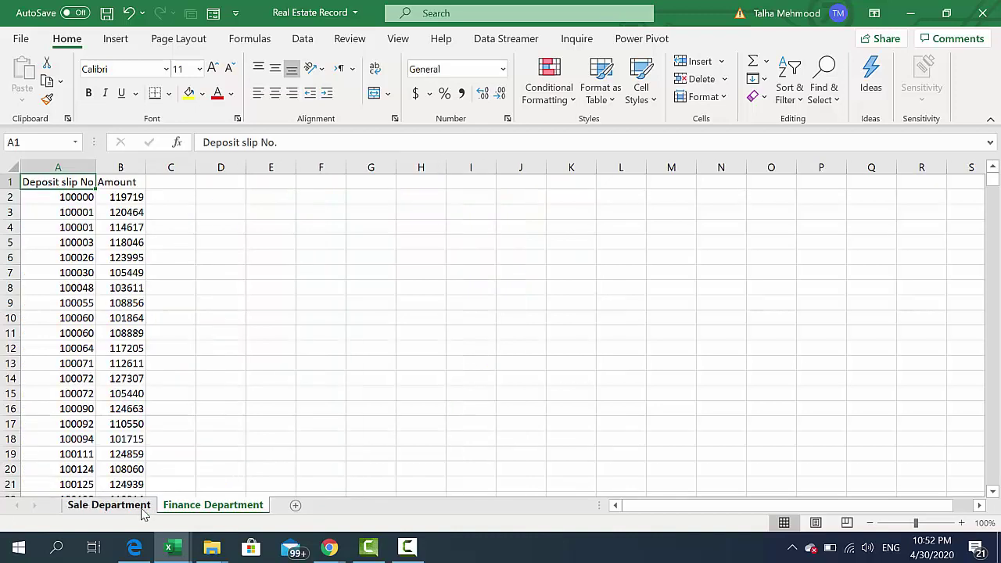
left_click(143, 507)
type("=v")
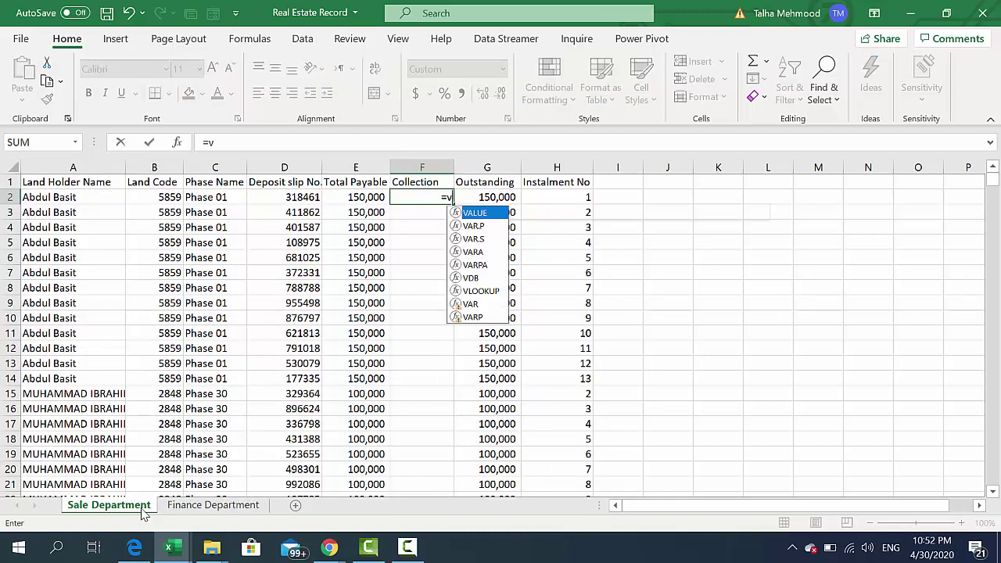
type("lo")
key("Tab")
key("Left")
key("Left")
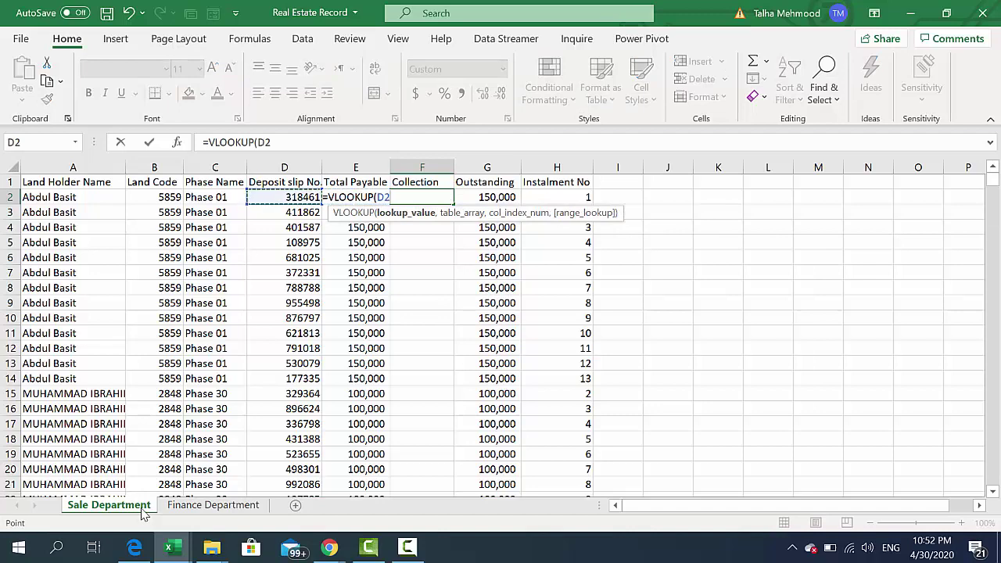
type(",")
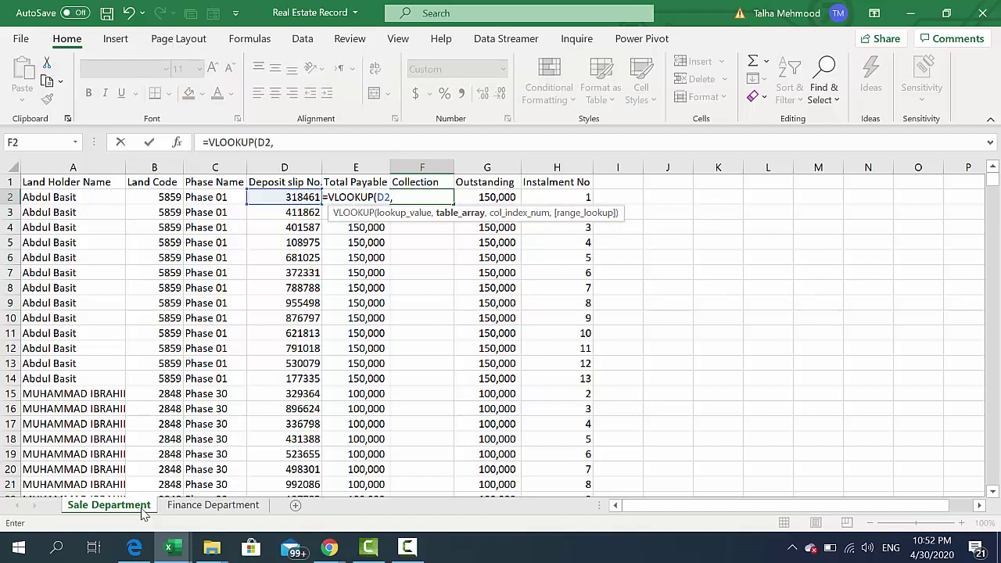
key("ctrl+Page_Down")
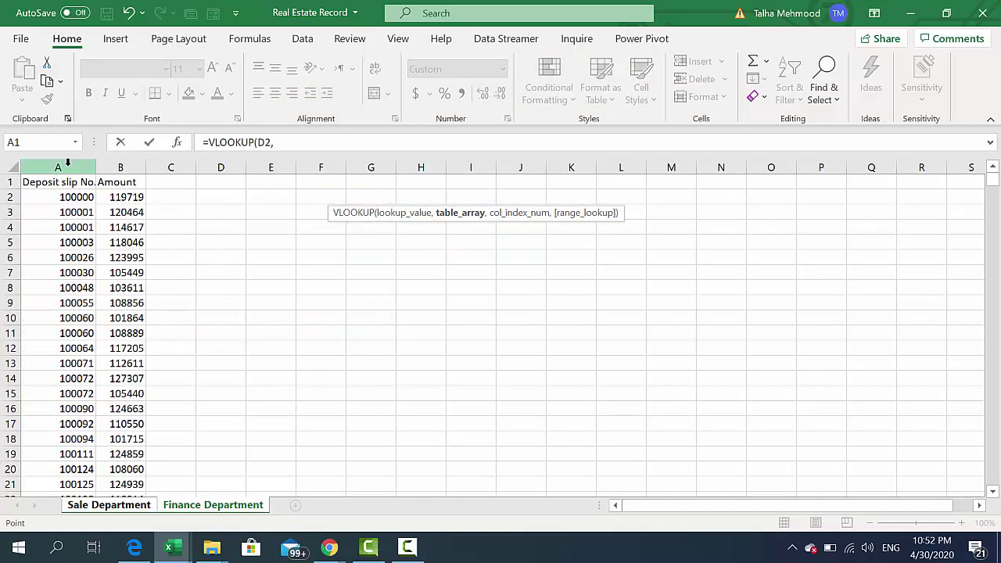
left_click_drag(68, 163, 110, 167)
type("2,")
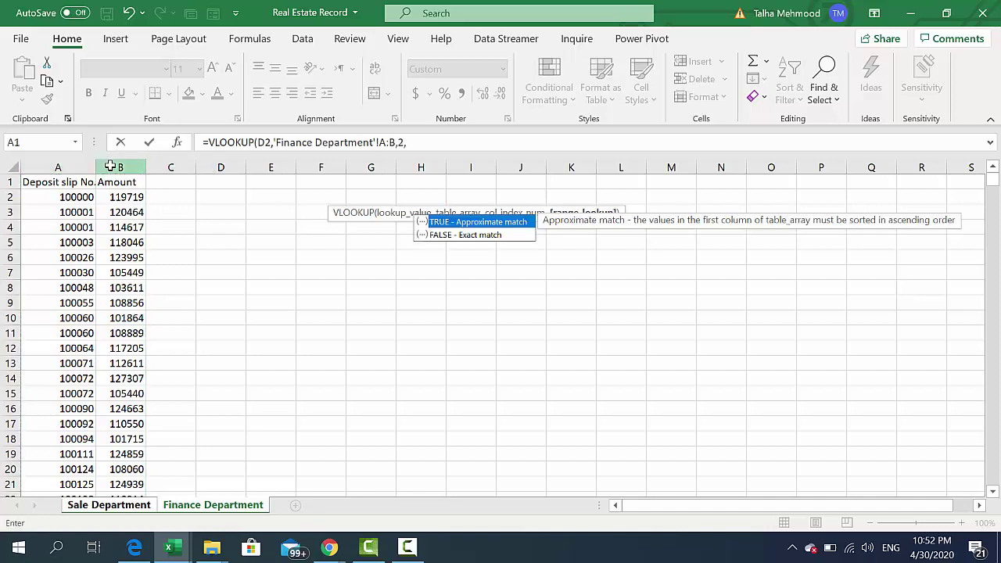
key("Down")
key("Tab")
key("Return")
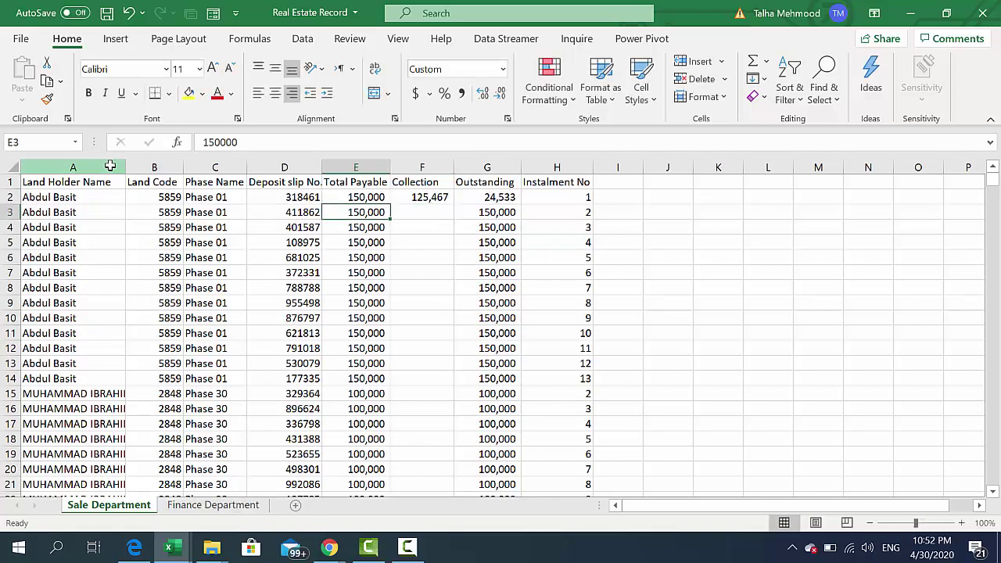
Step: Compare F2's lookup result against the Finance Department sheet
key("Up")
key("Left")
key("Right")
key("Right")
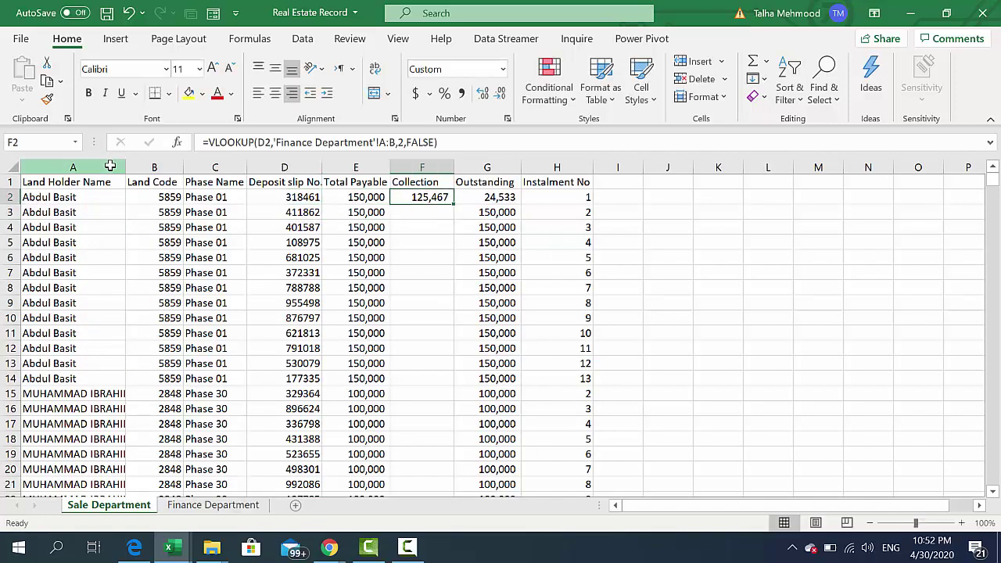
key("ctrl+Page_Down")
key("ctrl+Page_Up")
key("Left")
key("Left")
key("ctrl+Page_Down")
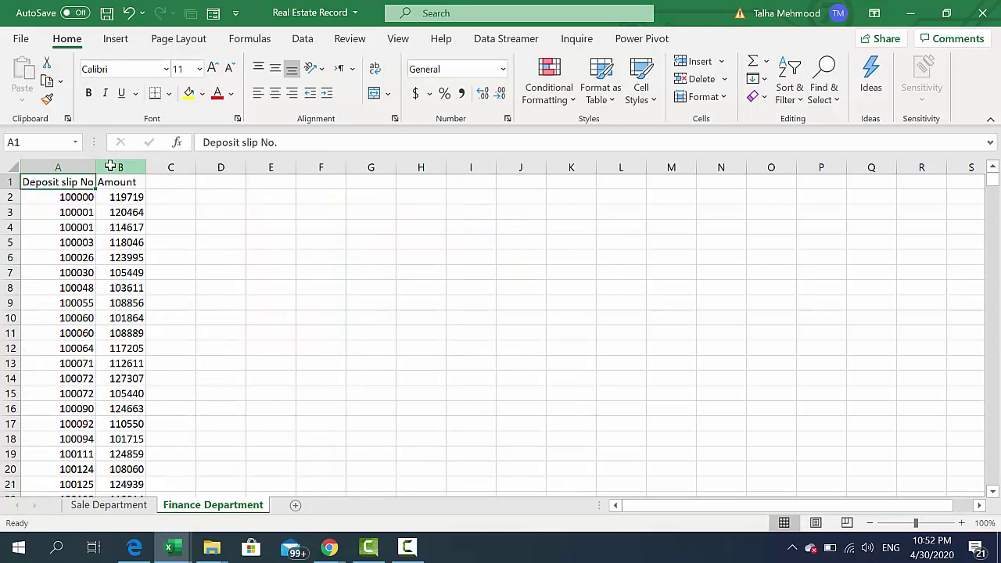
key("ctrl+Page_Up")
key("Right")
key("Right")
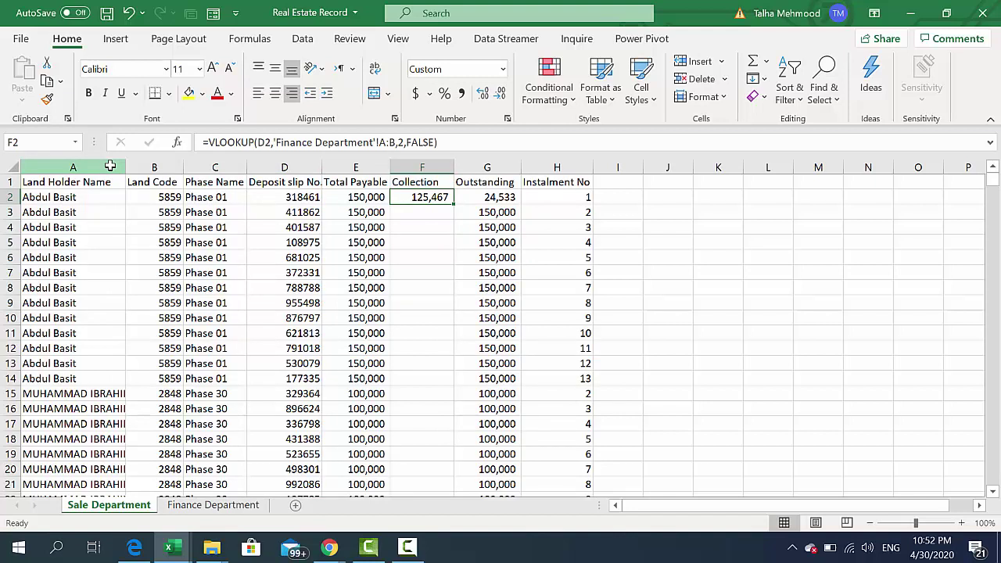
Step: Wrap F2's VLOOKUP in IFERROR returning 0 and accept Excel's formula correction
key("F2")
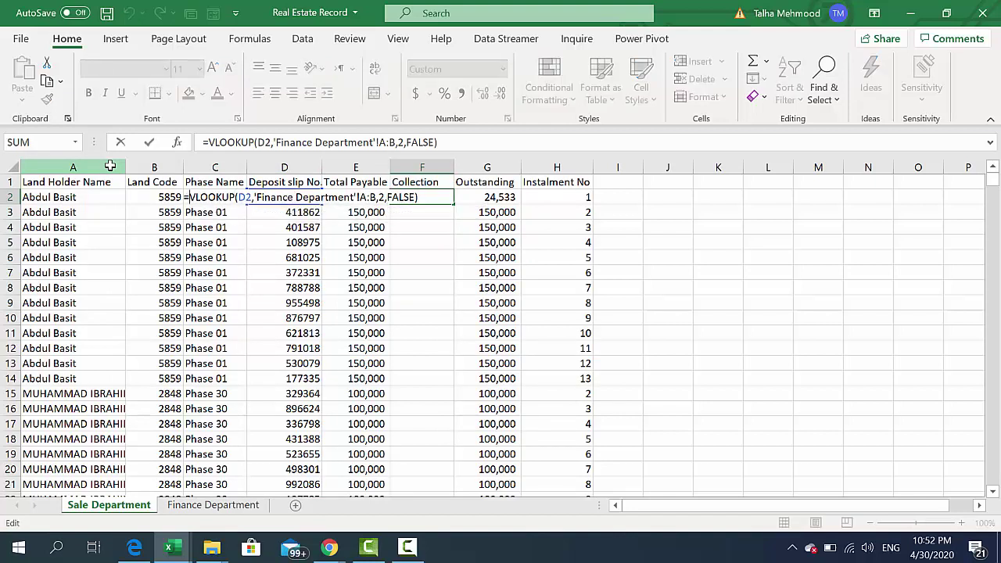
key("Home")
key("Right")
type("IF")
key("Down")
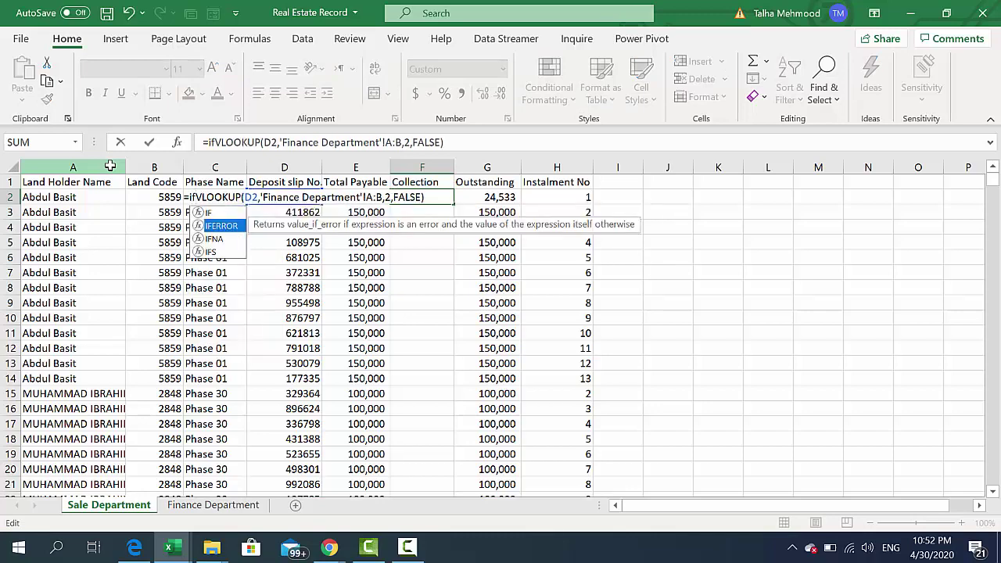
key("Tab")
key("End")
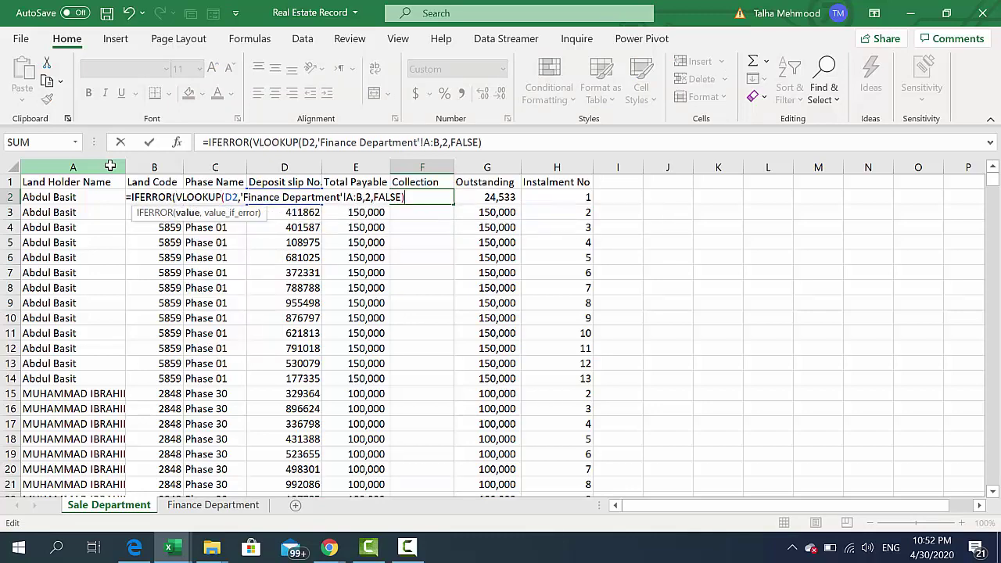
type(",0")
key("Return")
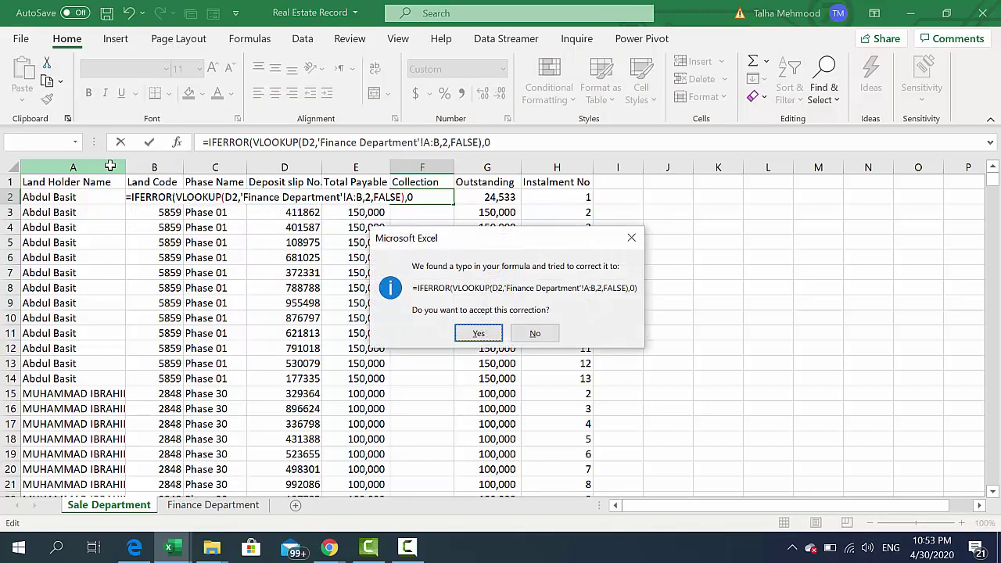
key("Return")
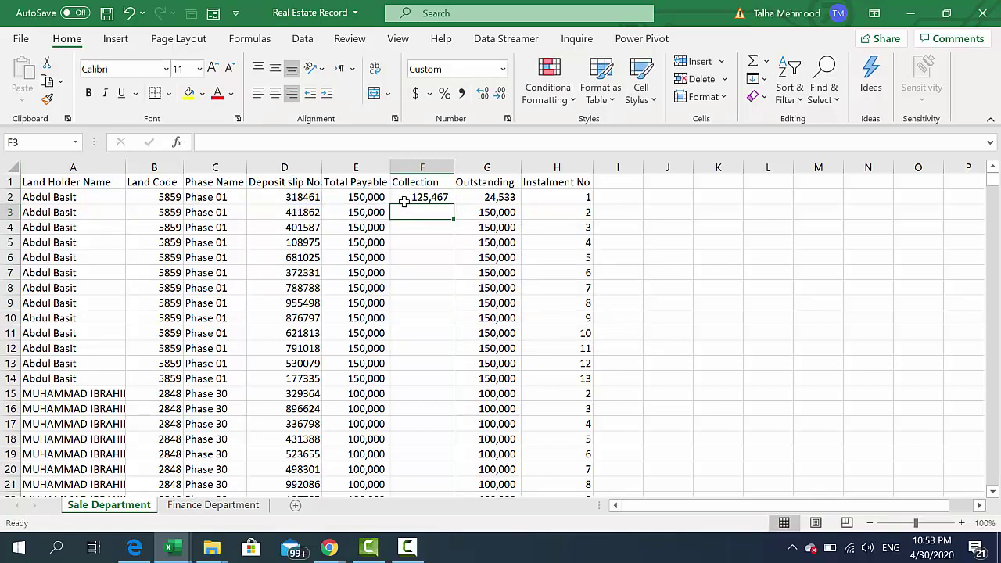
Step: Fill F2's Collection formula down column F and select the data table through row 105165
left_click(411, 197)
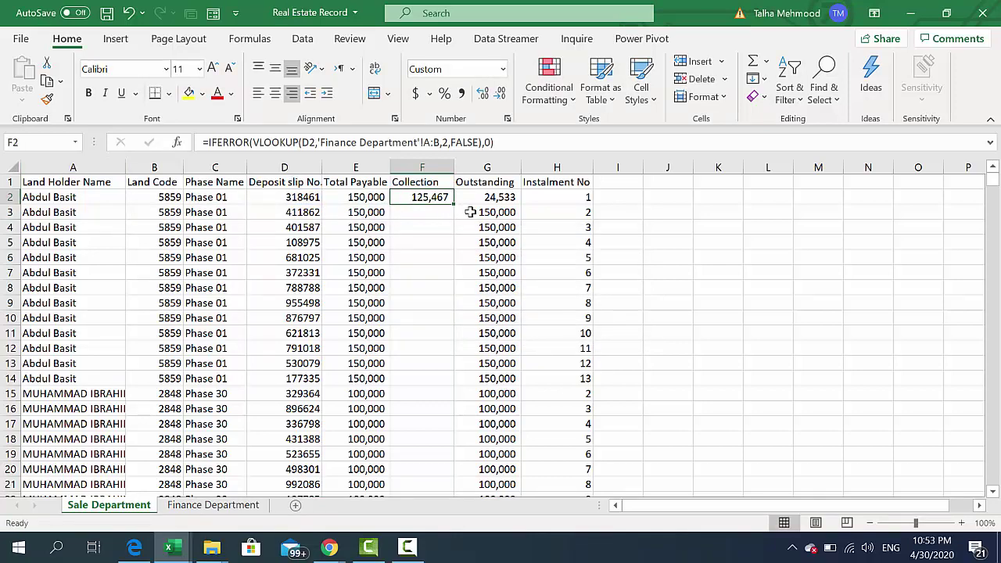
double_click(454, 205)
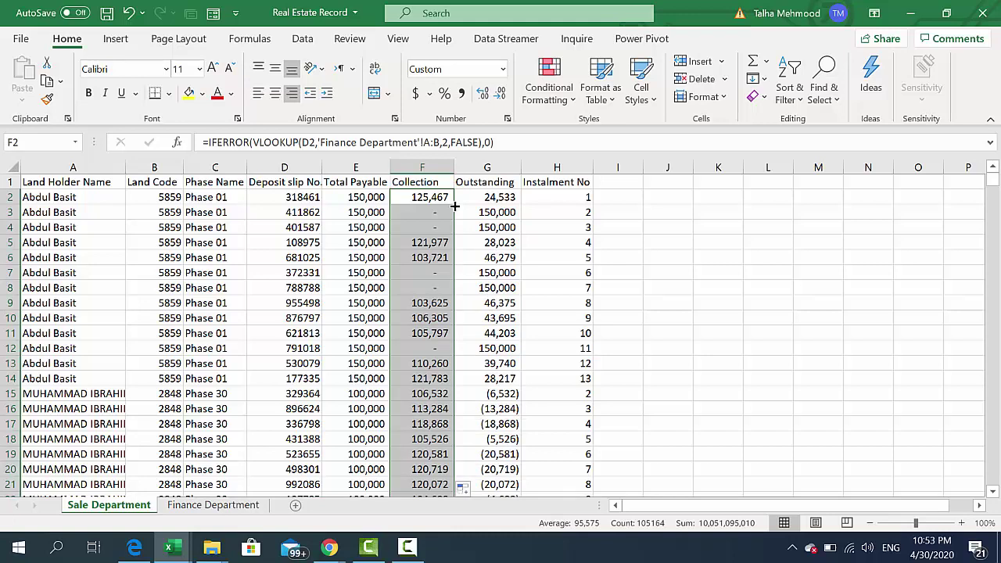
key("Left")
key("Left")
key("Up")
key("Left")
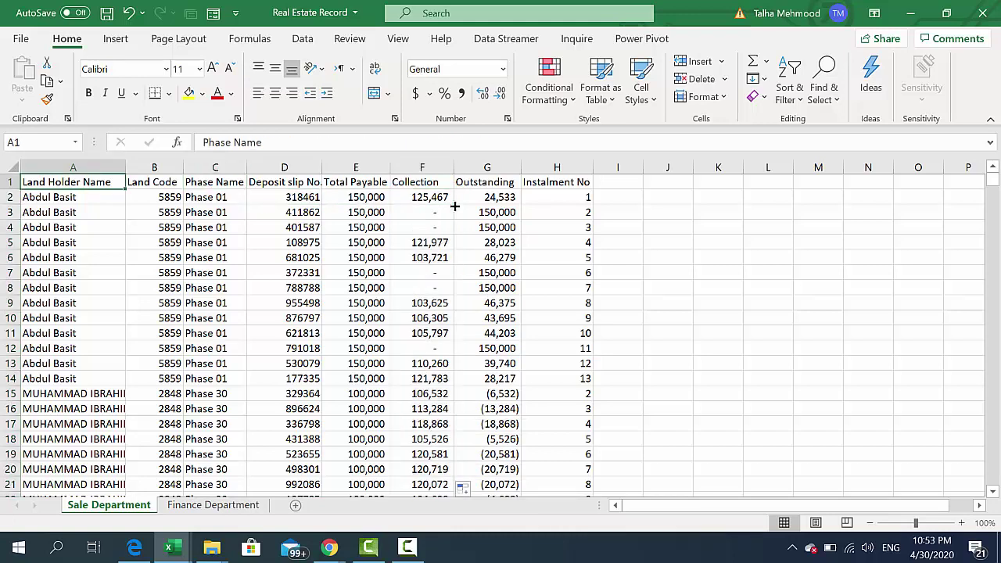
key("Left")
key("Left")
key("ctrl+shift+Right")
key("ctrl+shift+Down")
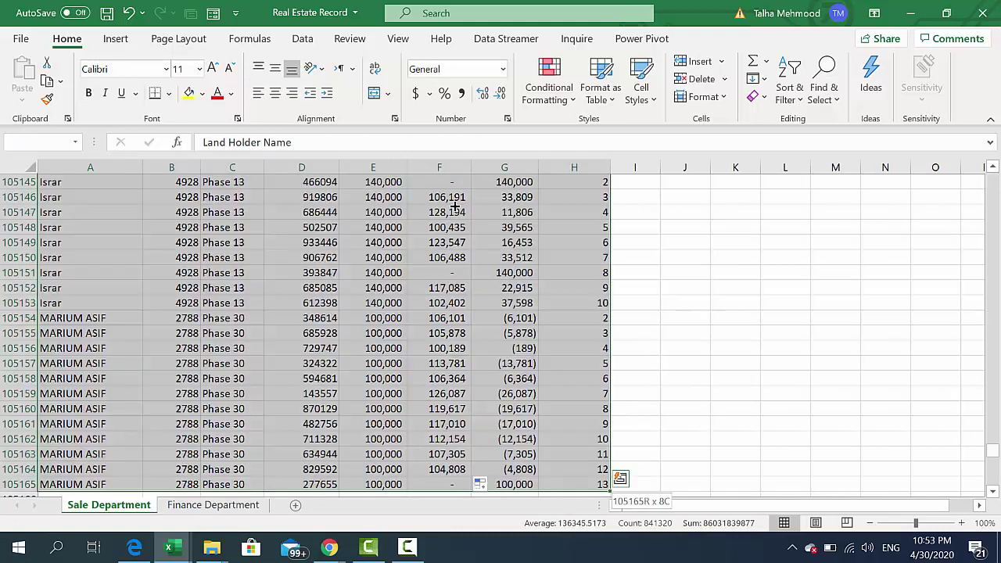
key("shift+Up")
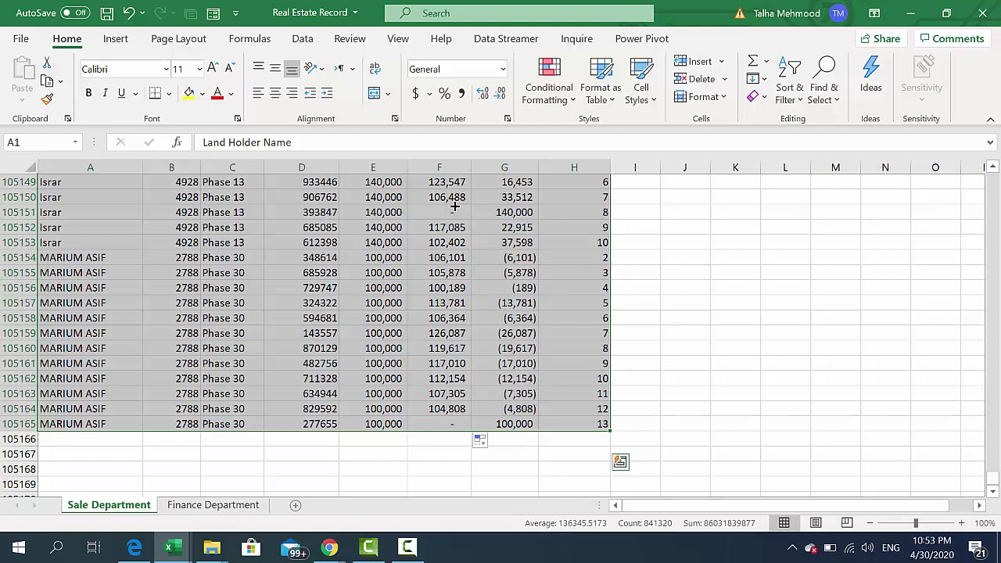
Step: Start a PivotTable from the Insert tab using the selected Sale Department range
left_click(115, 39)
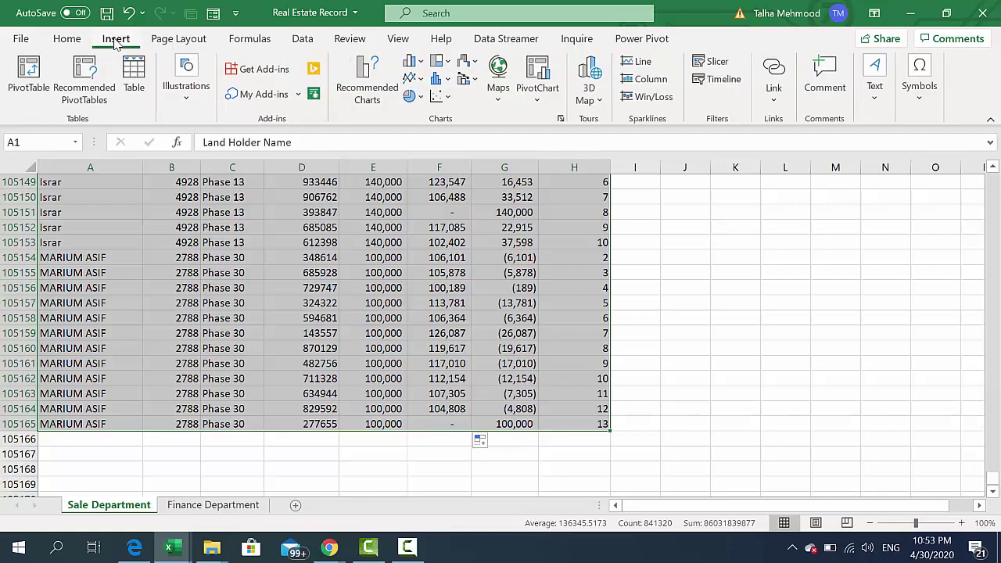
left_click(29, 74)
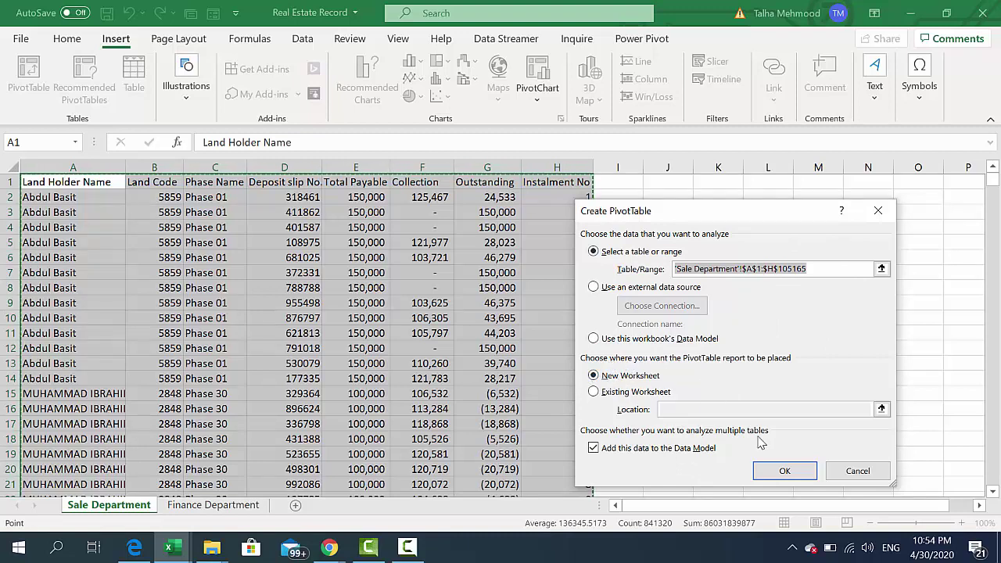
Step: Create the PivotTable on a new Sheet2 and glance at the Sale Department source data
left_click(784, 470)
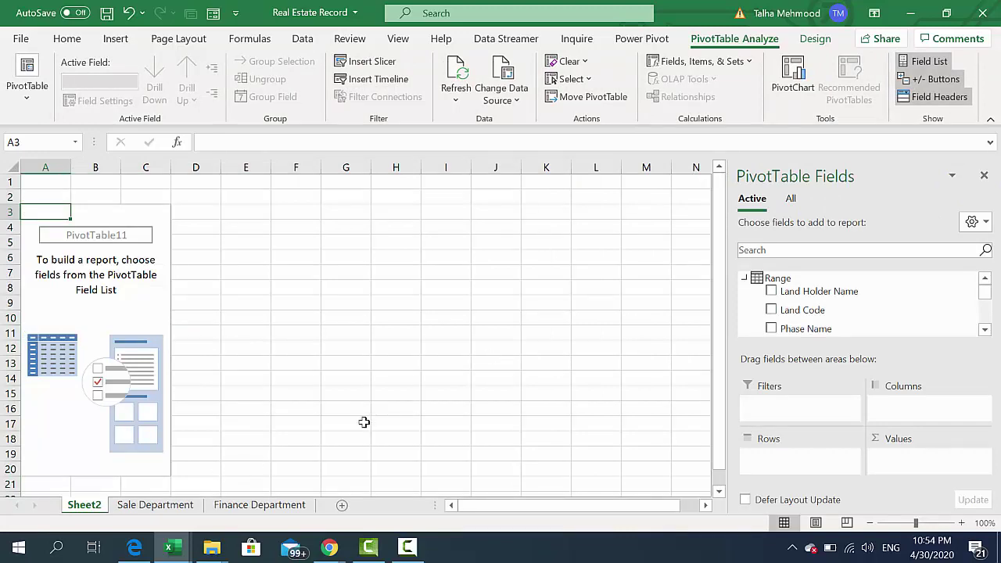
left_click(180, 505)
left_click(82, 505)
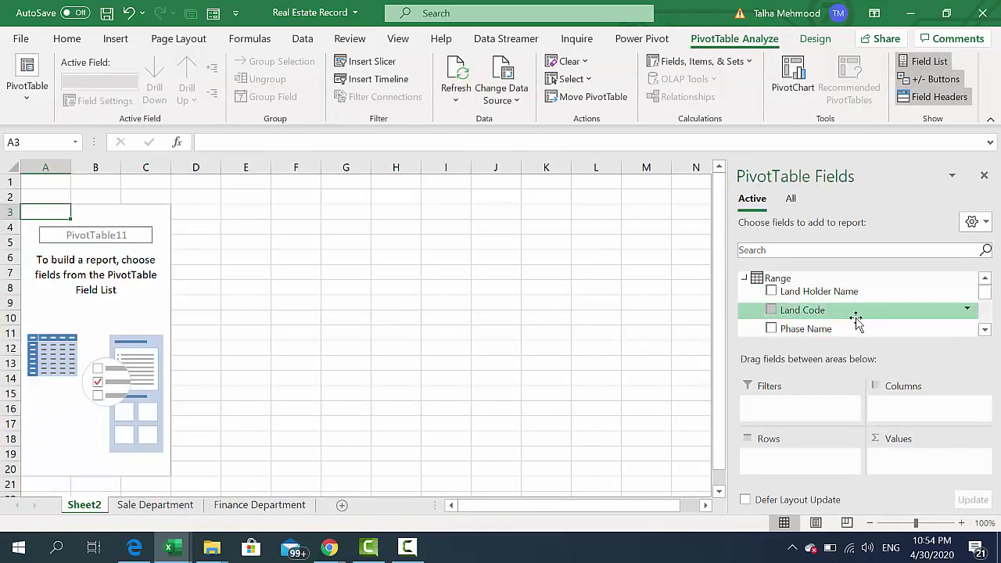
Step: Scroll through the PivotTable Fields list, then go back to the Sale Department sheet
left_click(985, 332)
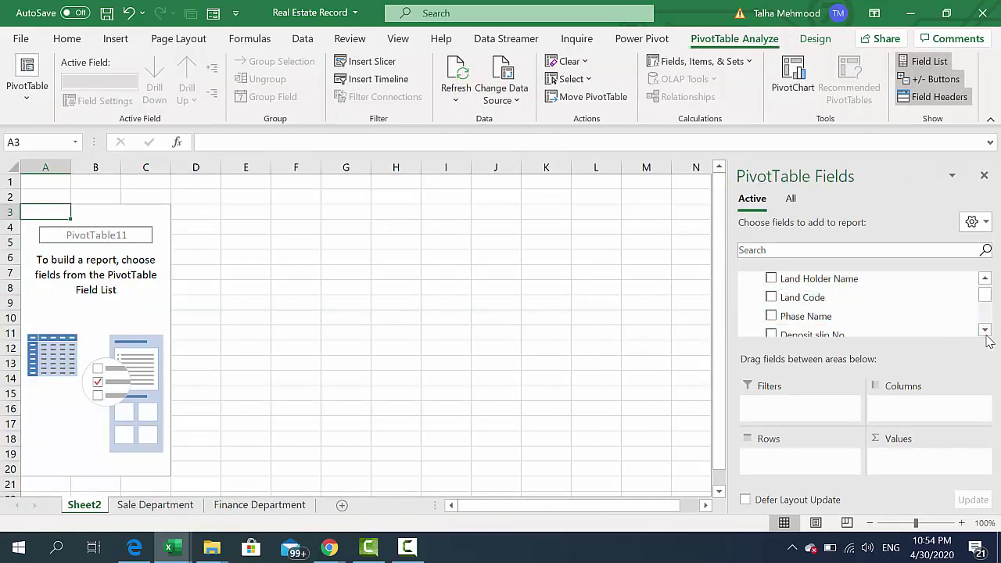
left_click(985, 332)
left_click(985, 330)
left_click(985, 330)
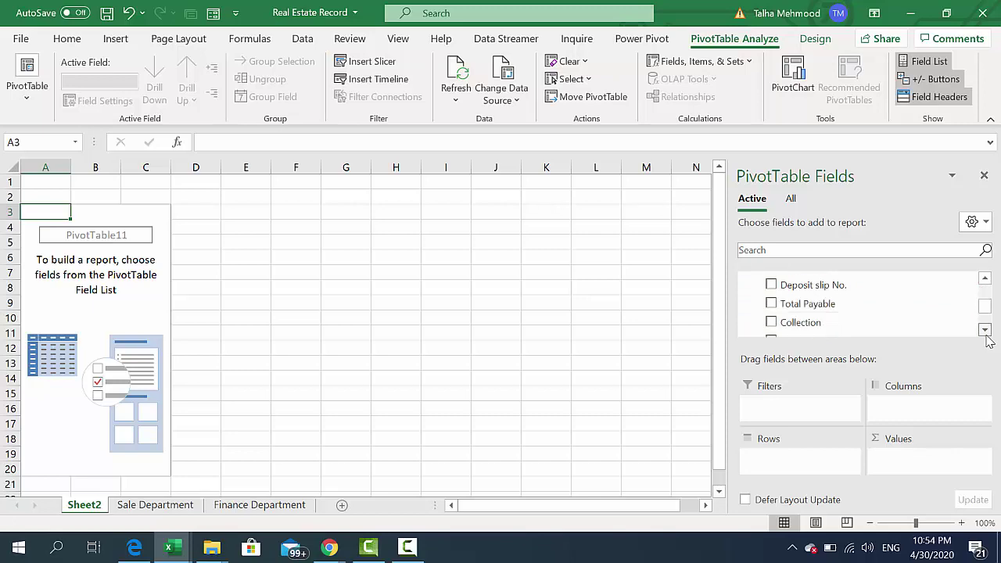
left_click(985, 330)
left_click(984, 330)
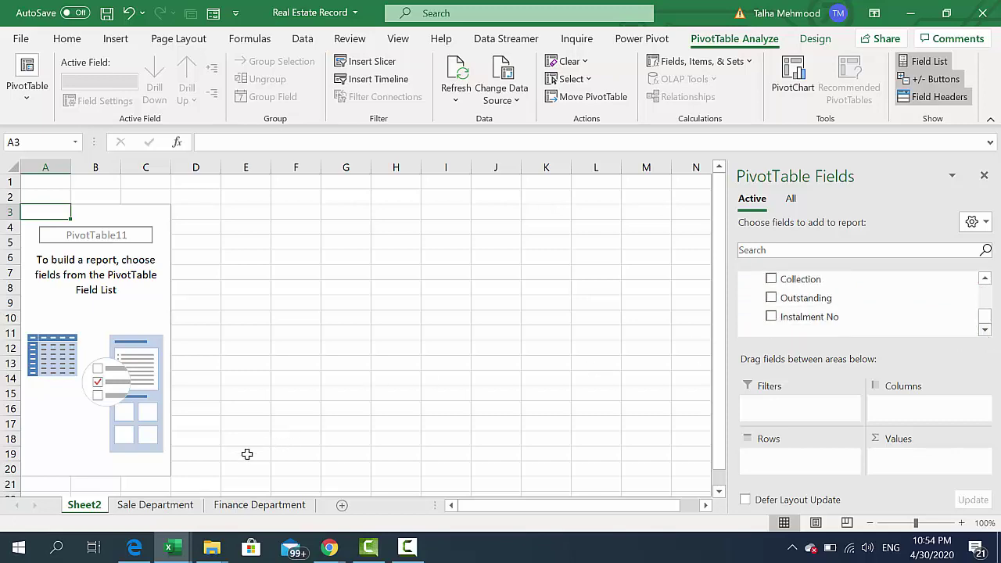
left_click(168, 505)
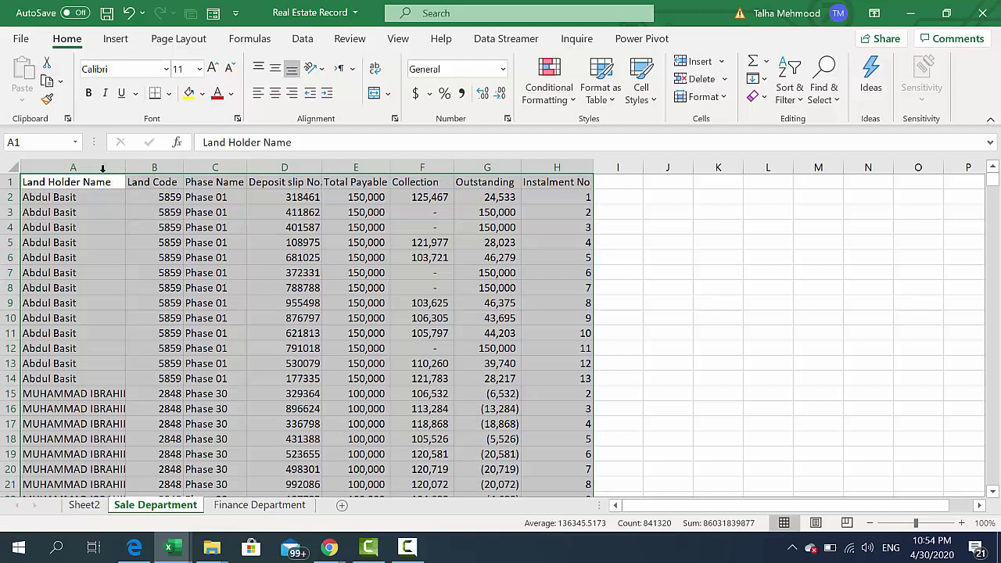
left_click(241, 244)
left_click(94, 165)
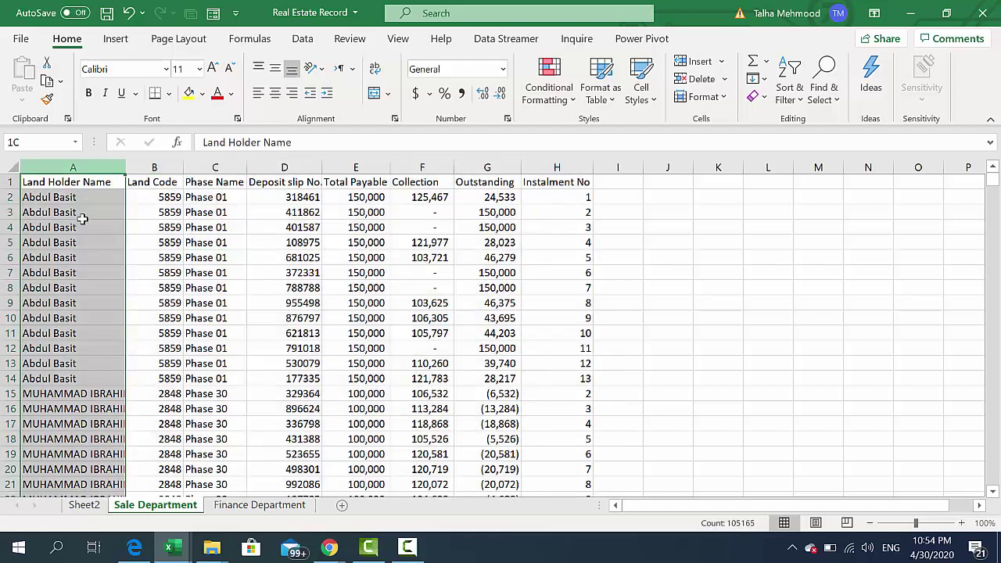
left_click(266, 258)
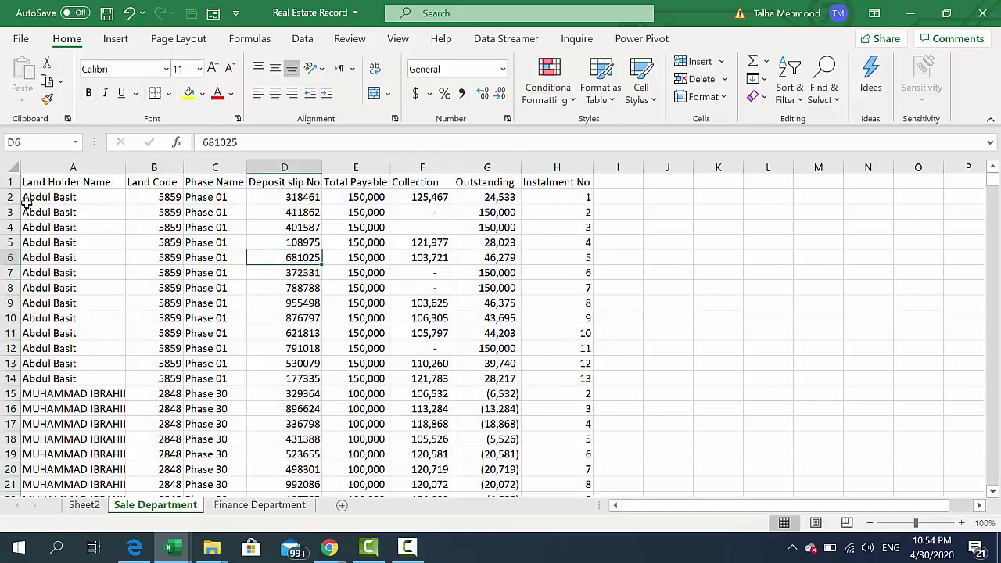
left_click_drag(10, 197, 10, 423)
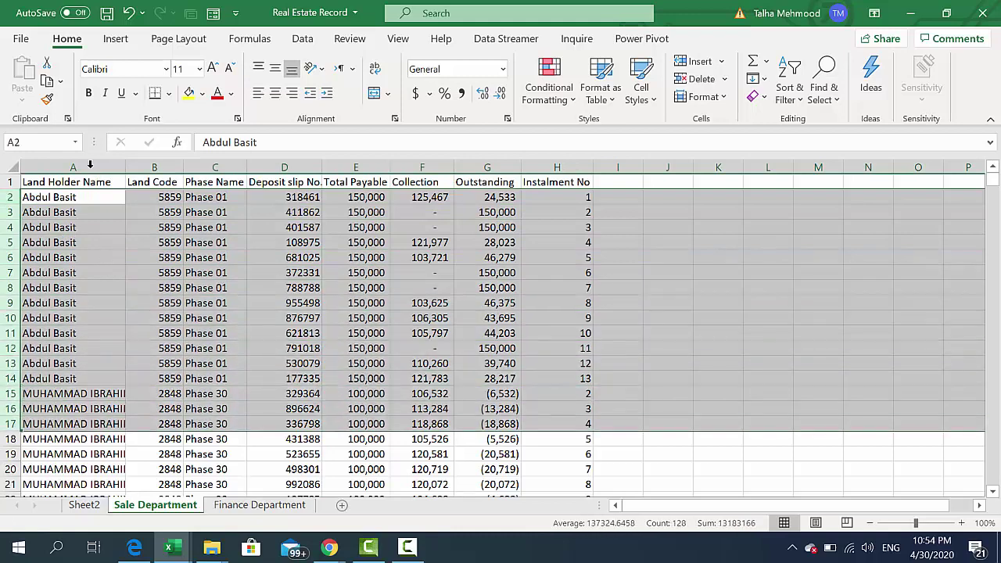
left_click(86, 167)
left_click_drag(86, 166, 375, 173)
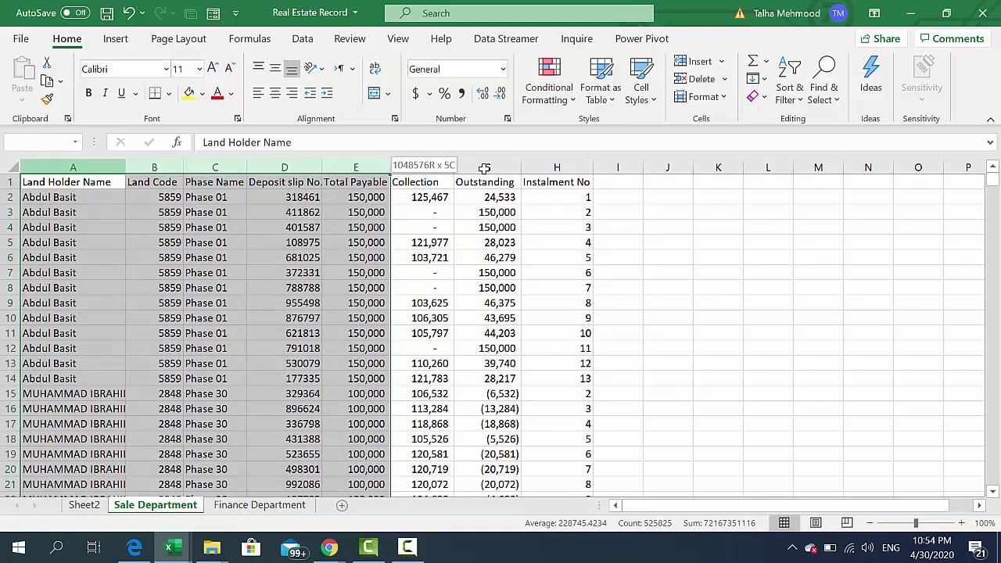
left_click_drag(375, 172, 575, 167)
left_click(444, 227)
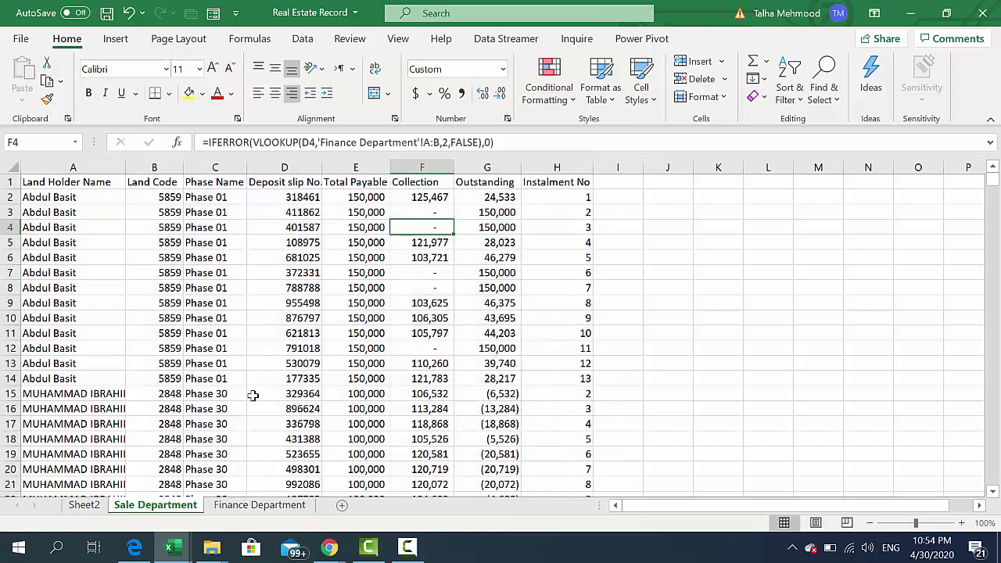
left_click(88, 506)
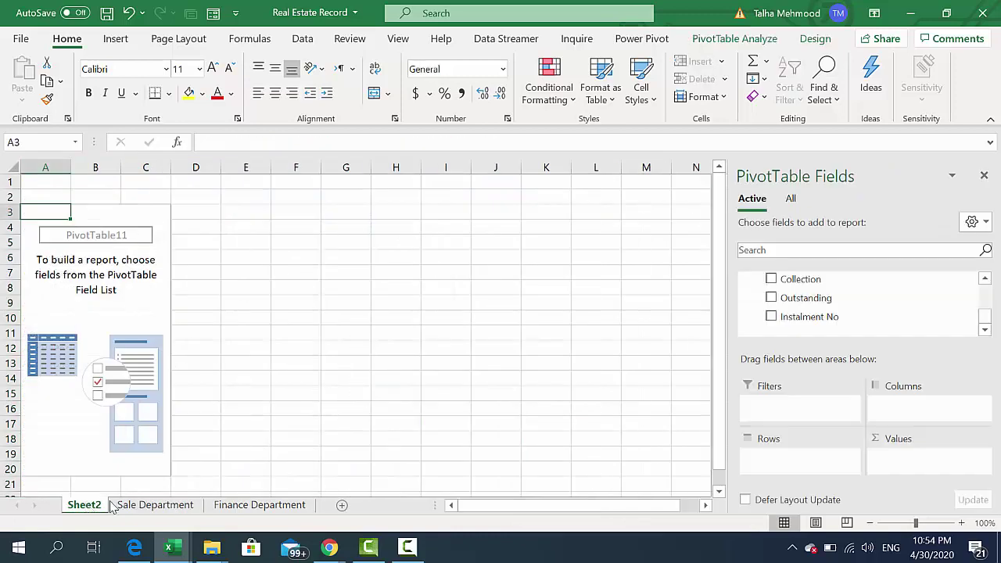
left_click(165, 505)
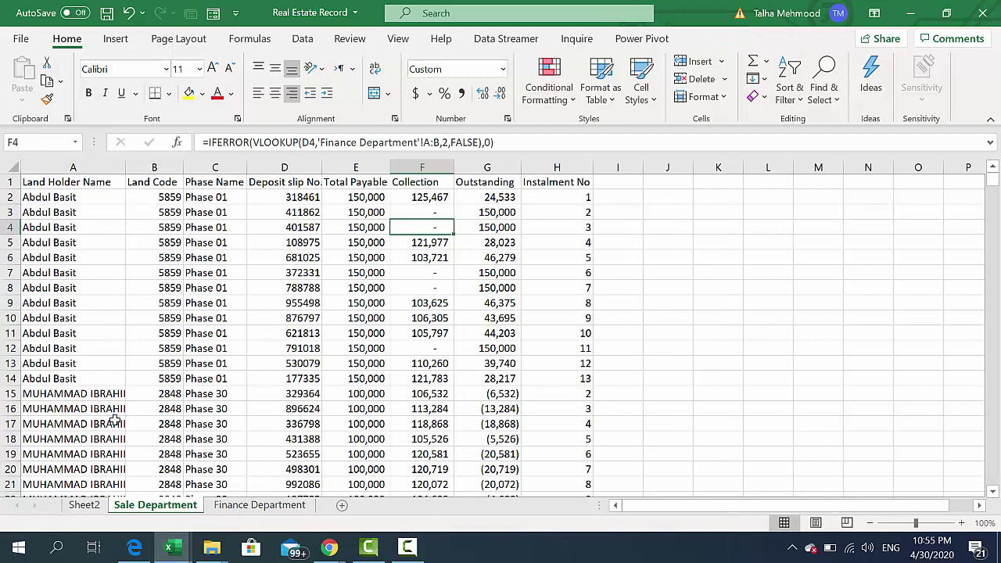
left_click(86, 506)
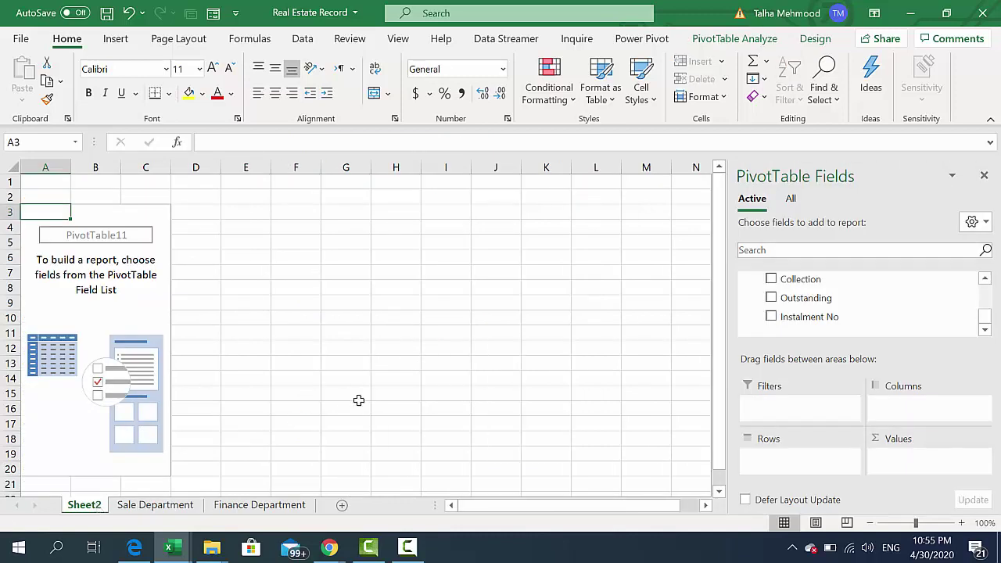
scroll(987, 286, "up", 1)
scroll(987, 283, "up", 2)
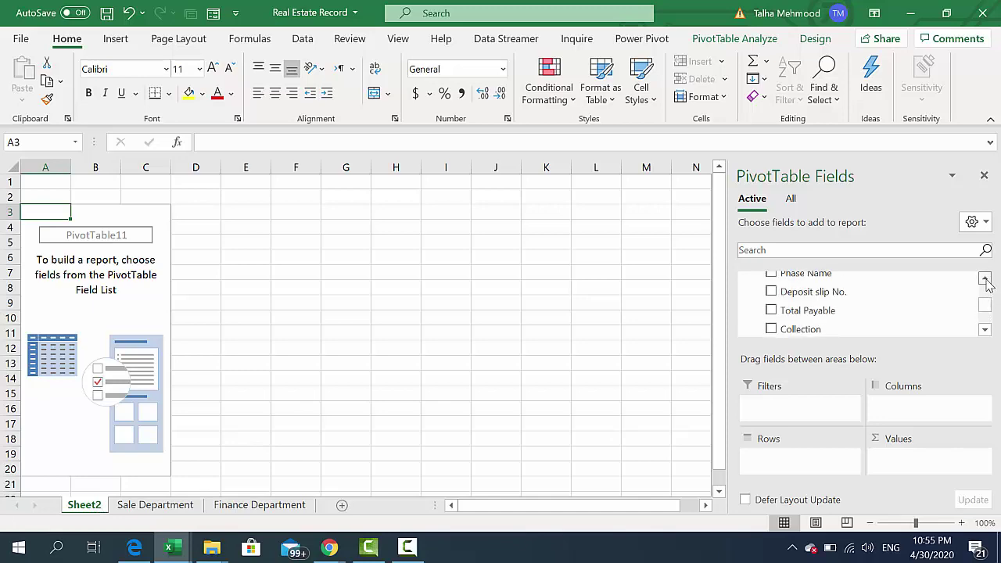
scroll(987, 283, "up", 1)
scroll(988, 286, "up", 2)
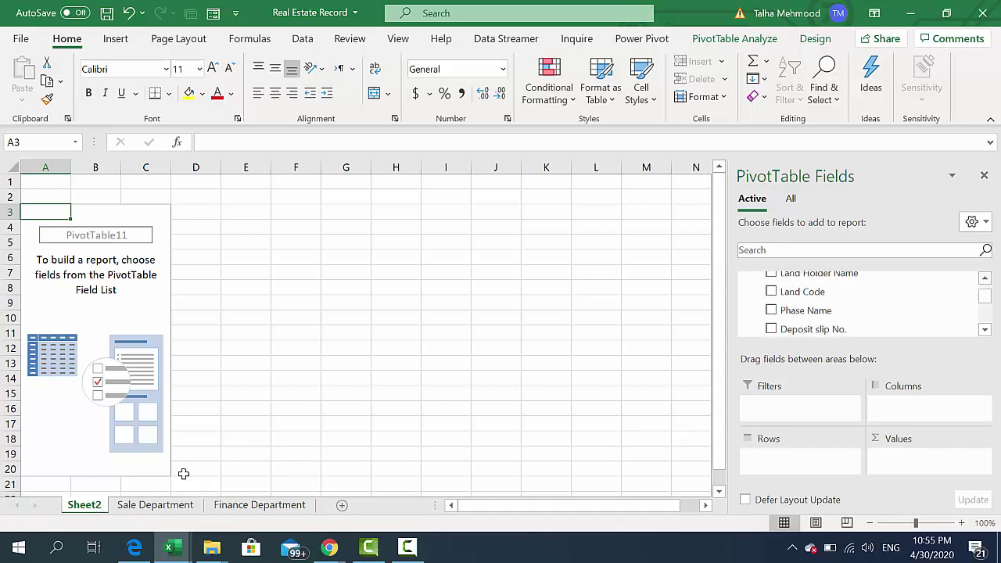
left_click(142, 506)
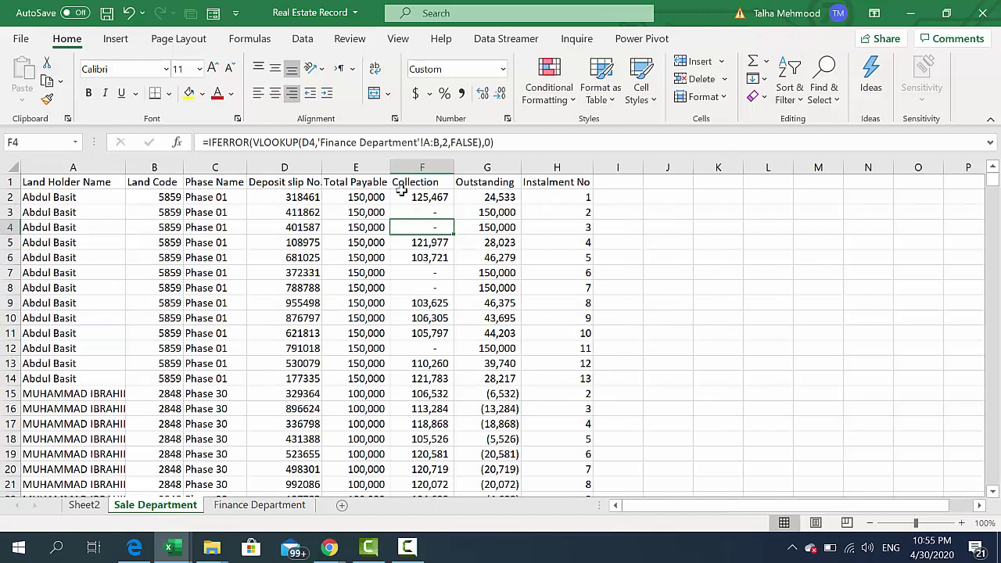
Step: Select the Outstanding, Collection and Total Payable value columns in turn to inspect them
left_click(500, 197)
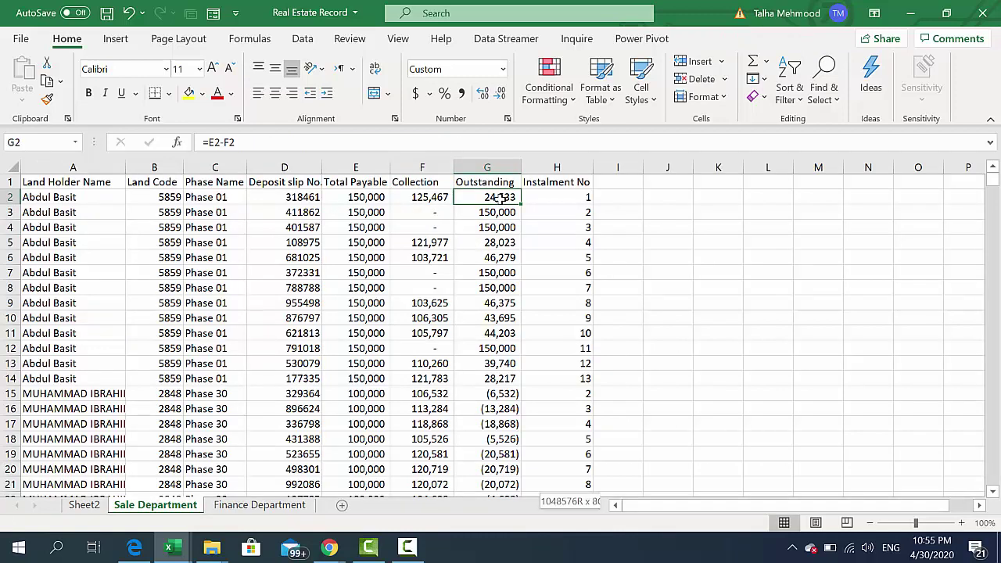
key("ctrl+shift+Down")
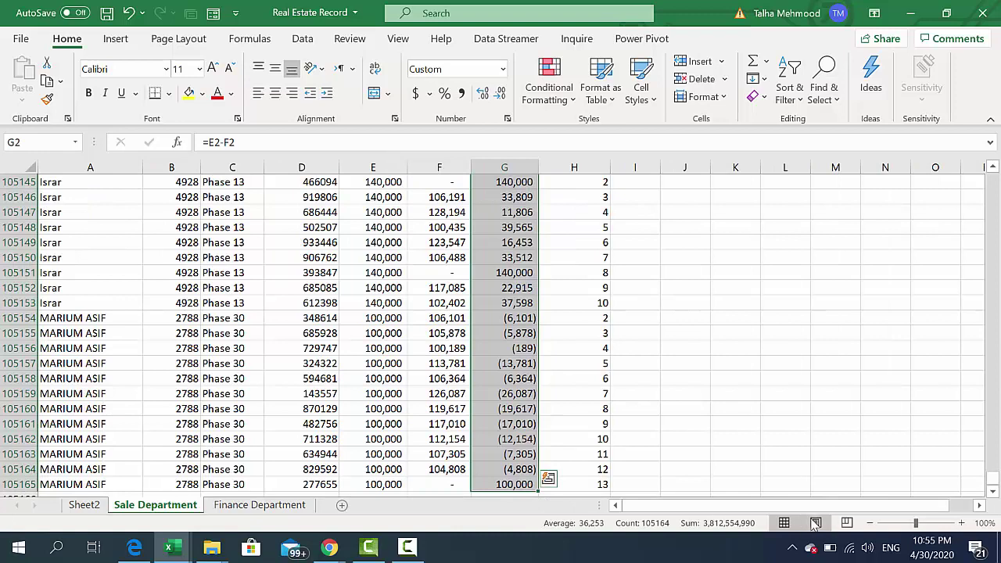
key("Left")
key("ctrl+Up")
key("Down")
key("ctrl+shift+Down")
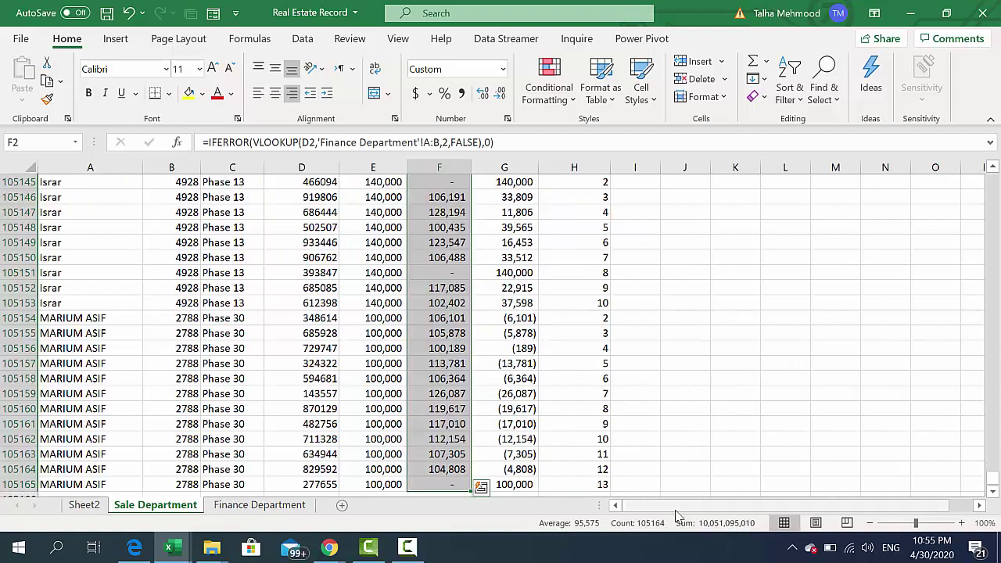
key("Left")
key("ctrl+Up")
key("Down")
key("ctrl+shift+Down")
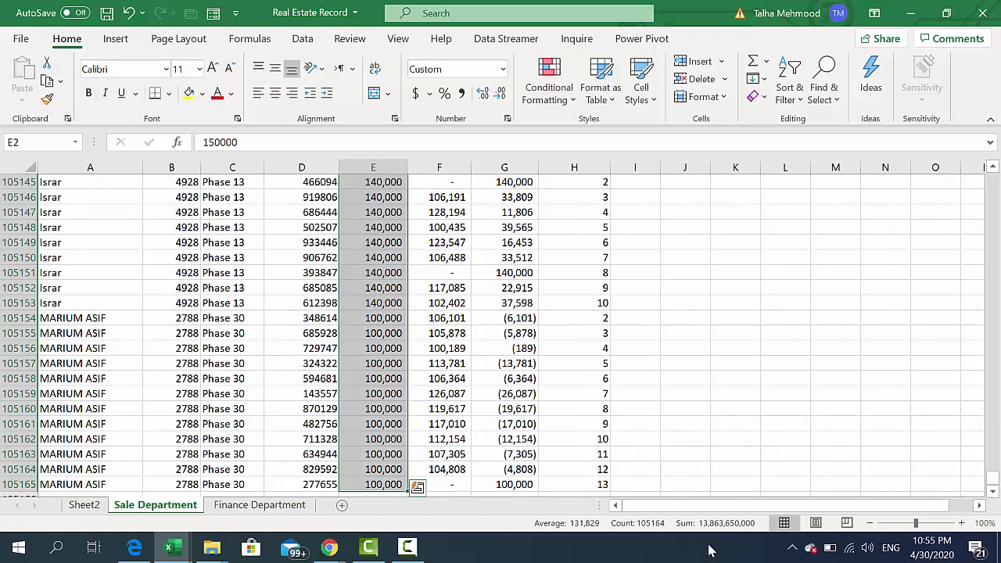
key("Right")
key("ctrl+Up")
key("Right")
key("Down")
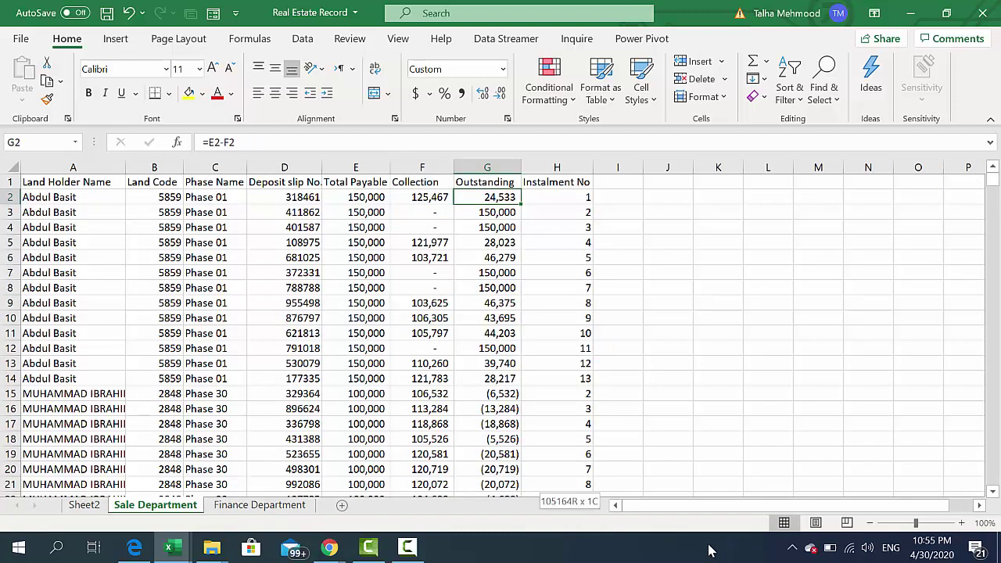
key("ctrl+shift+Down")
Step: Move between the sales data and Sheet2's empty PivotTable, ending on Sheet2
key("ctrl+Page_Up")
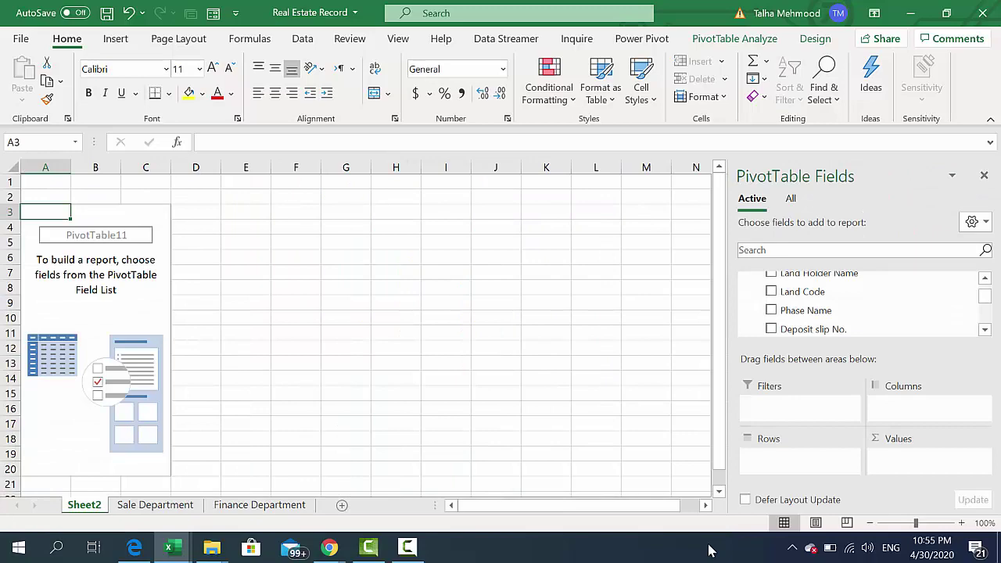
left_click(169, 507)
key("Up")
key("Left")
key("Left")
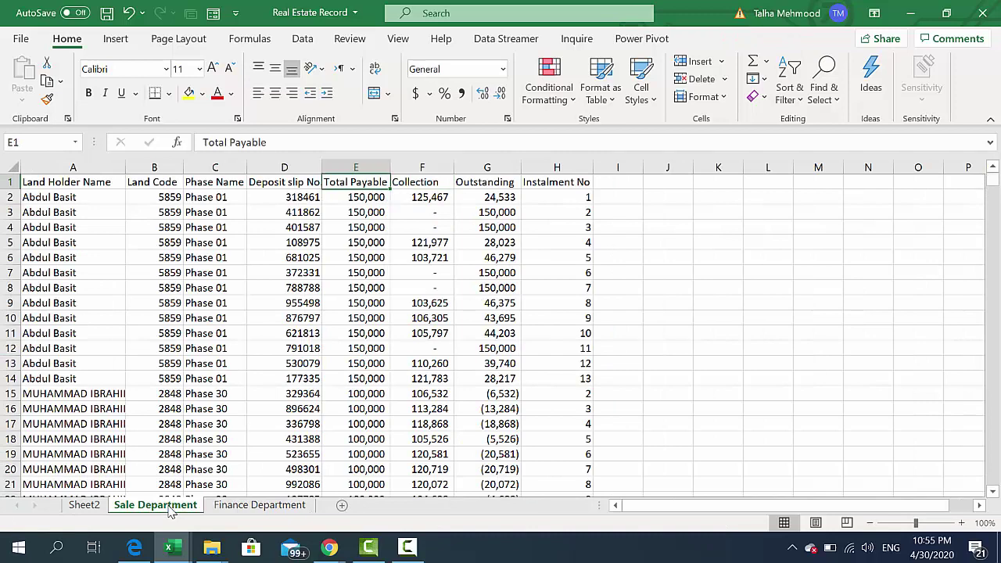
key("Left")
key("Down")
key("Left")
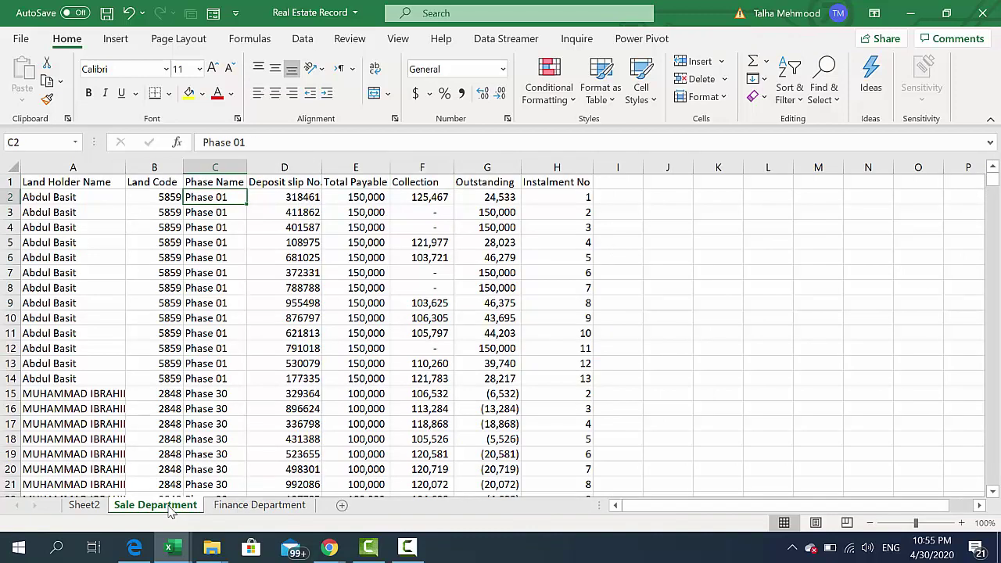
key("ctrl+Page_Up")
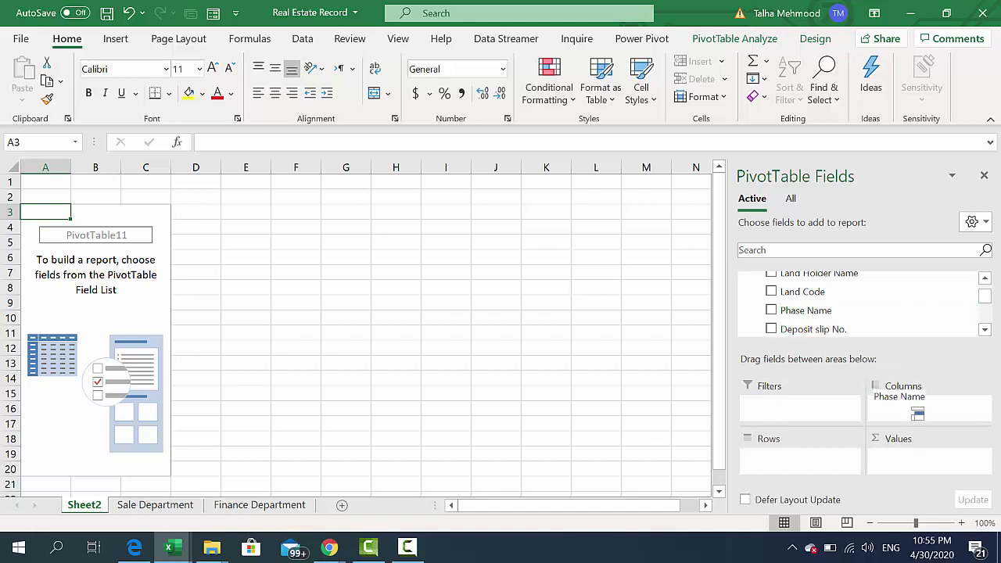
Step: Try Phase Name in the Columns area, then settle it in the Rows area
left_click_drag(811, 315, 920, 423)
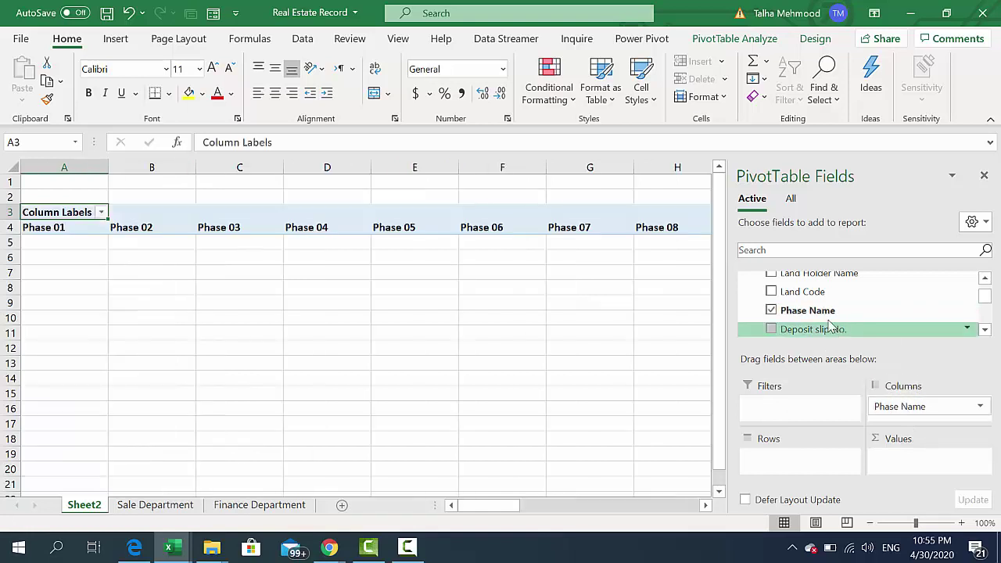
left_click_drag(957, 409, 634, 411)
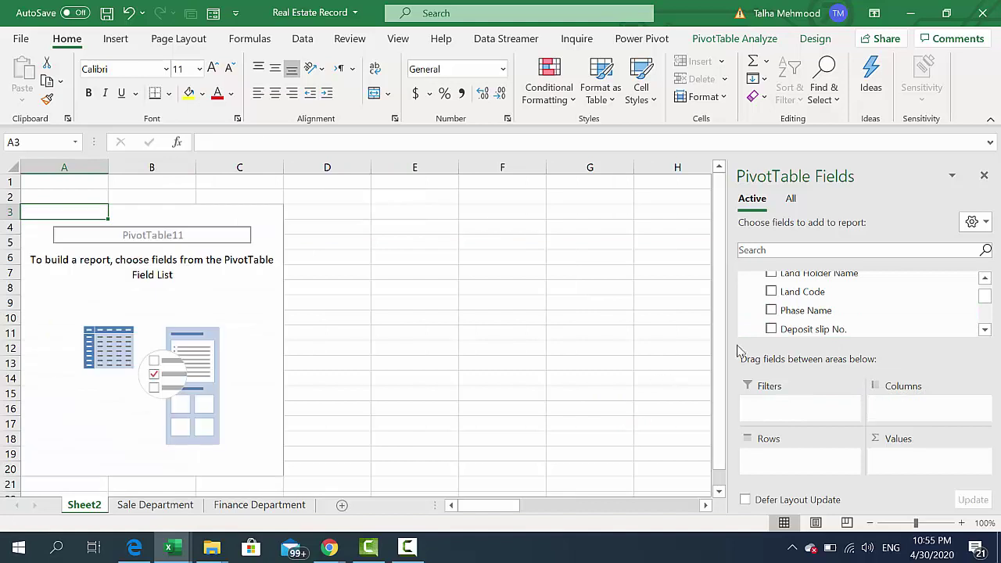
left_click(772, 310)
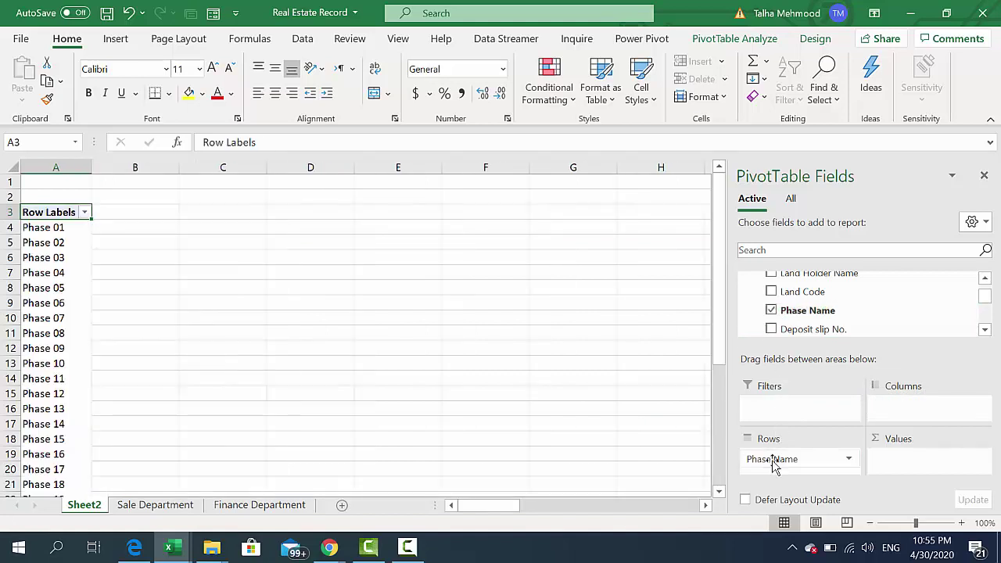
left_click_drag(773, 463, 532, 393)
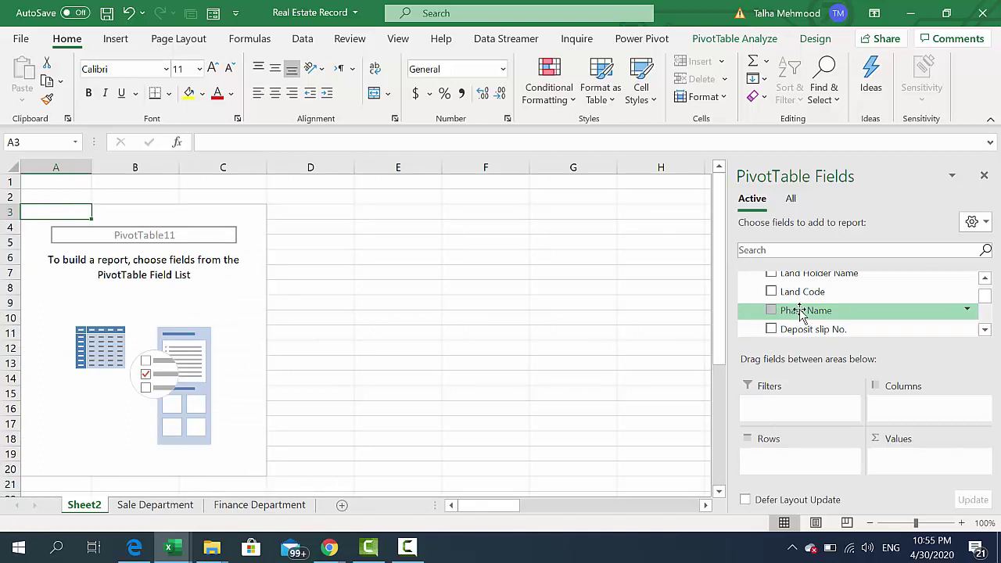
mouse_move(801, 313)
left_mouse_down()
mouse_move(915, 414)
mouse_move(934, 478)
mouse_move(850, 480)
mouse_move(814, 462)
mouse_move(800, 430)
mouse_move(805, 469)
mouse_move(913, 439)
mouse_move(899, 408)
left_mouse_up()
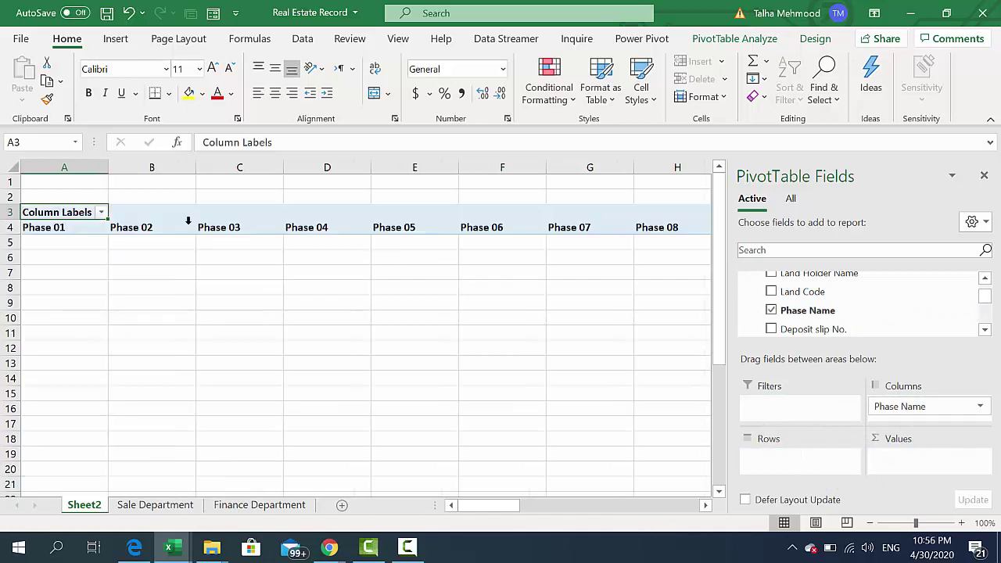
left_click_drag(929, 412, 801, 473)
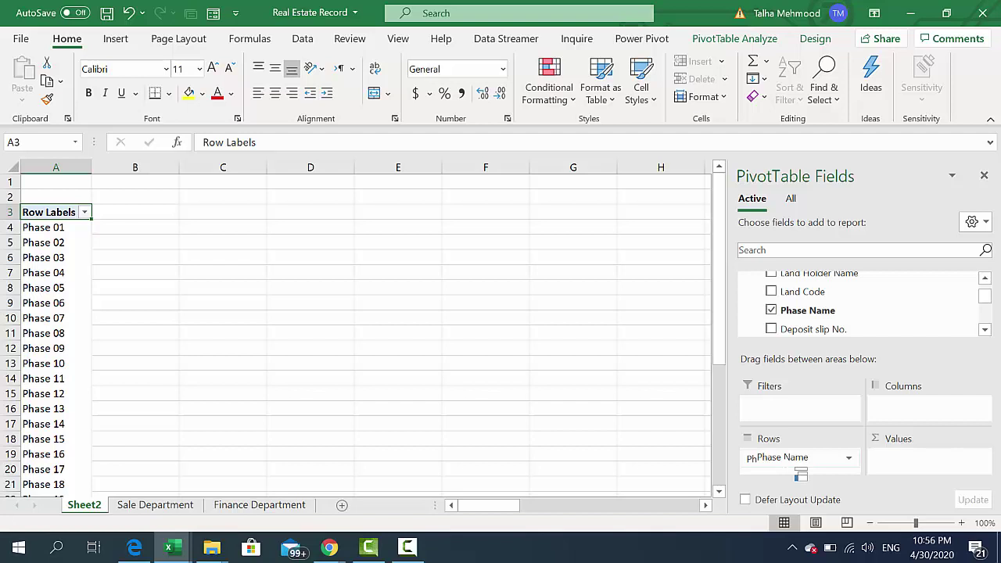
left_click_drag(801, 474, 801, 468)
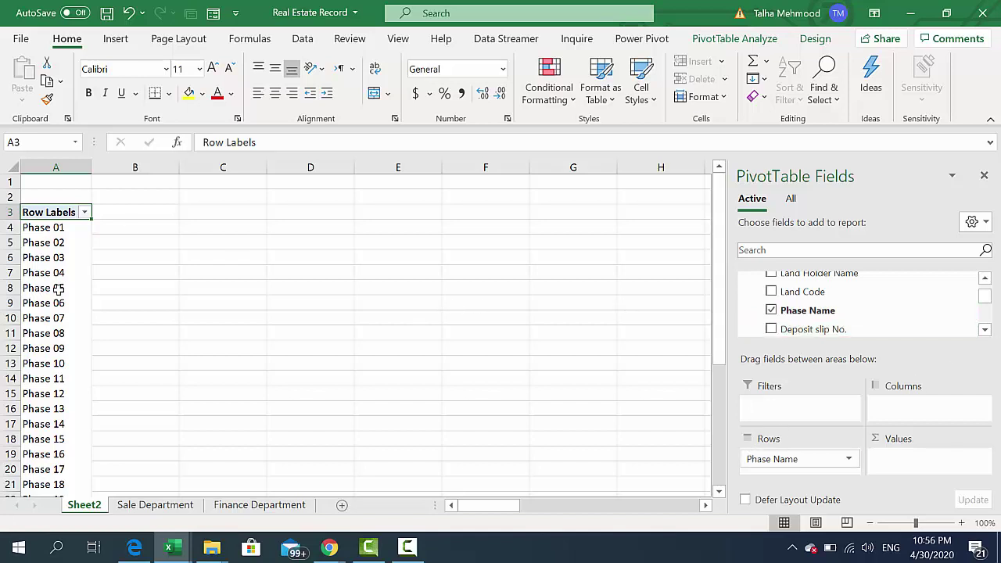
Step: Browse the Phase 01–30 row labels down column A
left_click(56, 356)
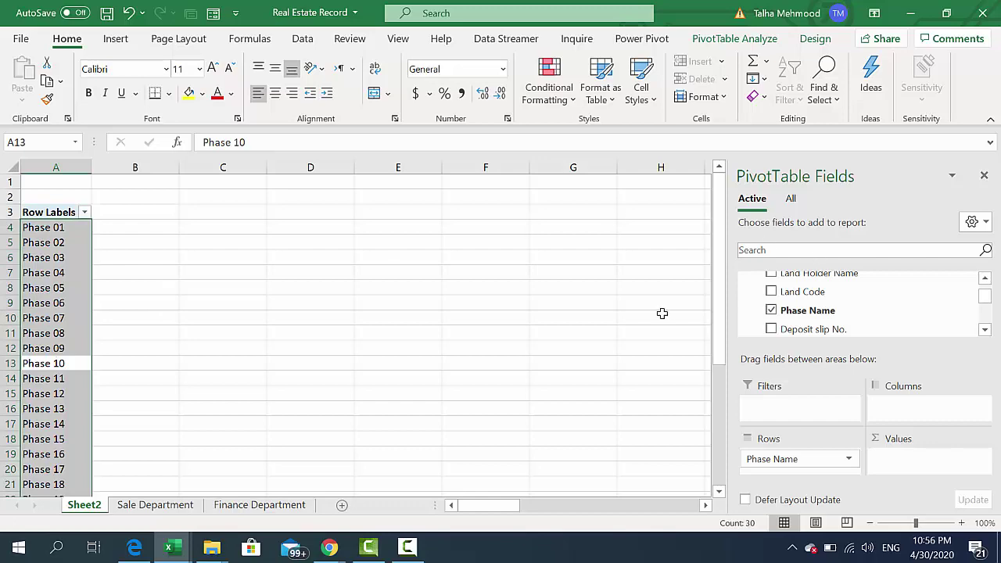
key("Down")
key("ctrl+Down")
key("Up")
key("Up")
key("Up")
key("Up")
key("Up")
key("Up")
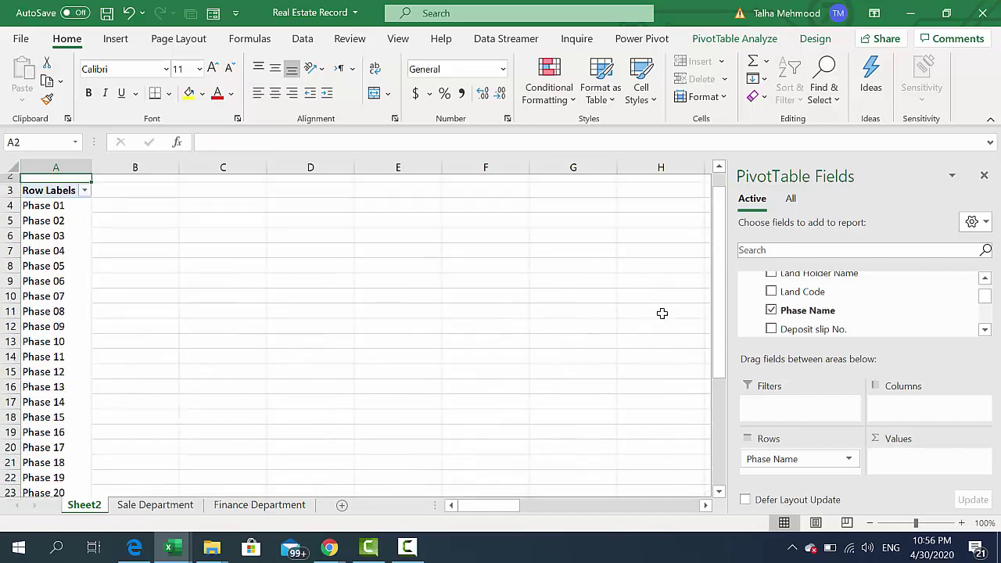
key("Down")
key("Down")
key("Down")
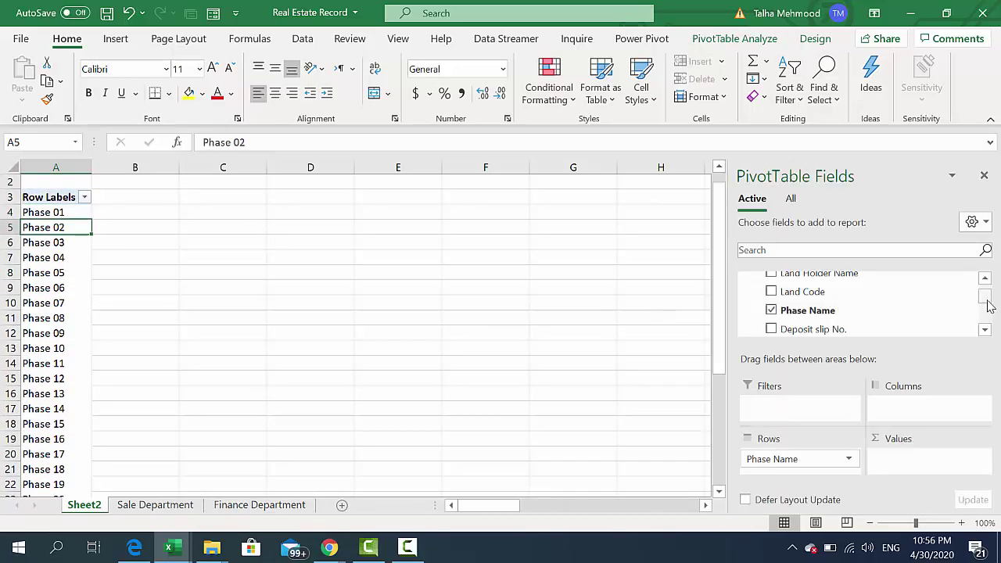
Step: Add Sum of Total Payable to Values and comma-format column B through the Grand Total
left_click(984, 329)
left_click(985, 330)
left_click(984, 329)
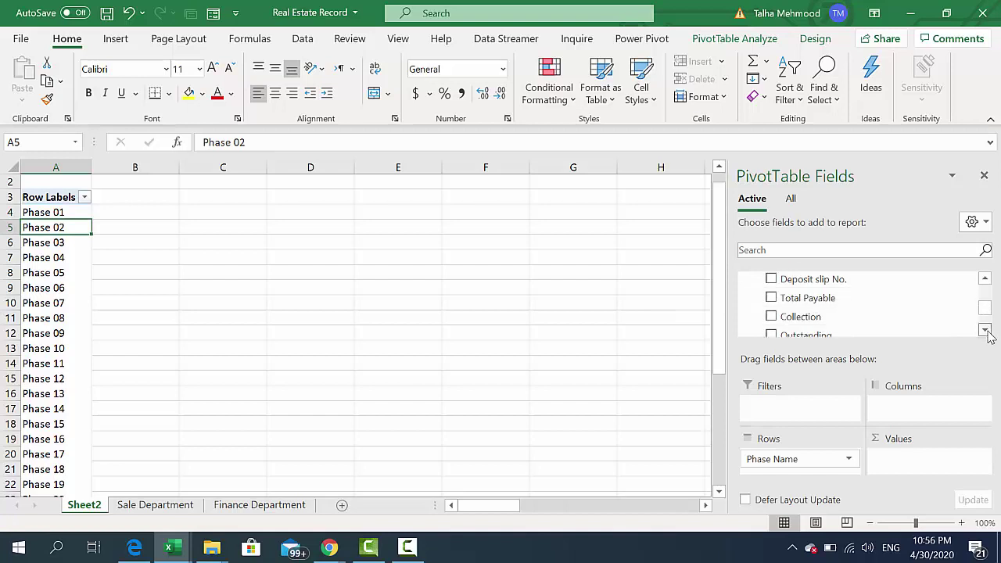
left_click_drag(806, 298, 924, 479)
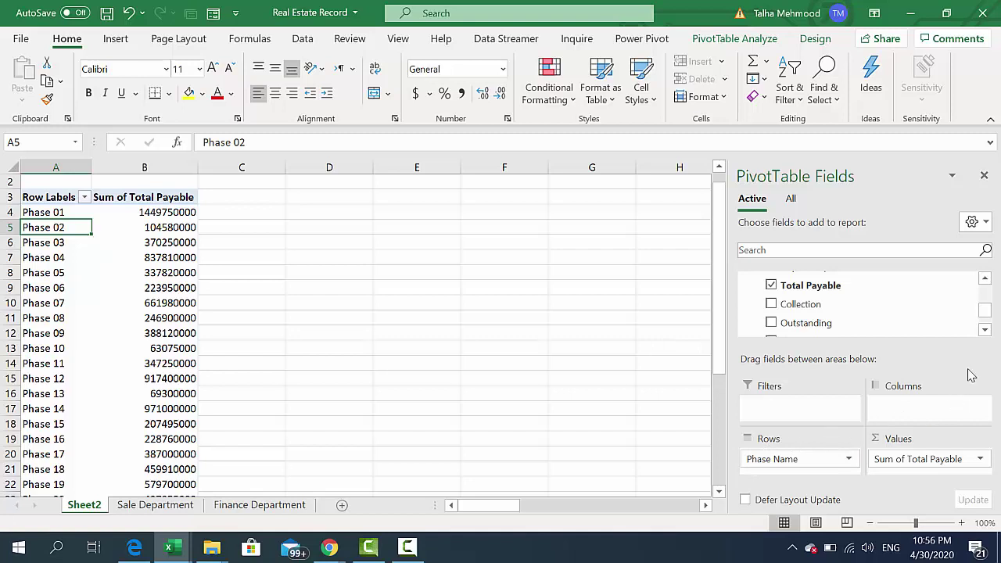
scroll(987, 286, "up", 1)
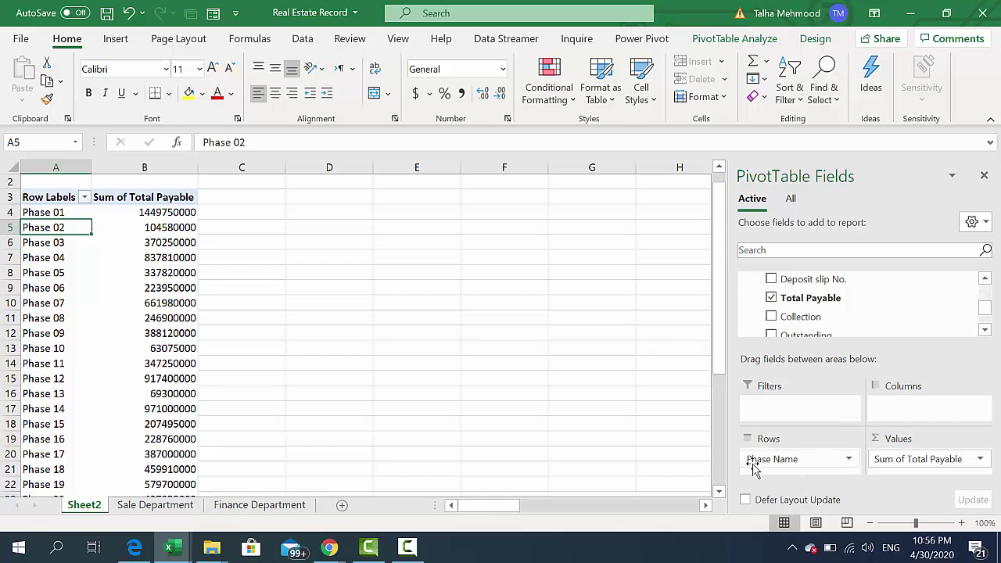
key("Up")
key("Right")
key("ctrl+shift+Down")
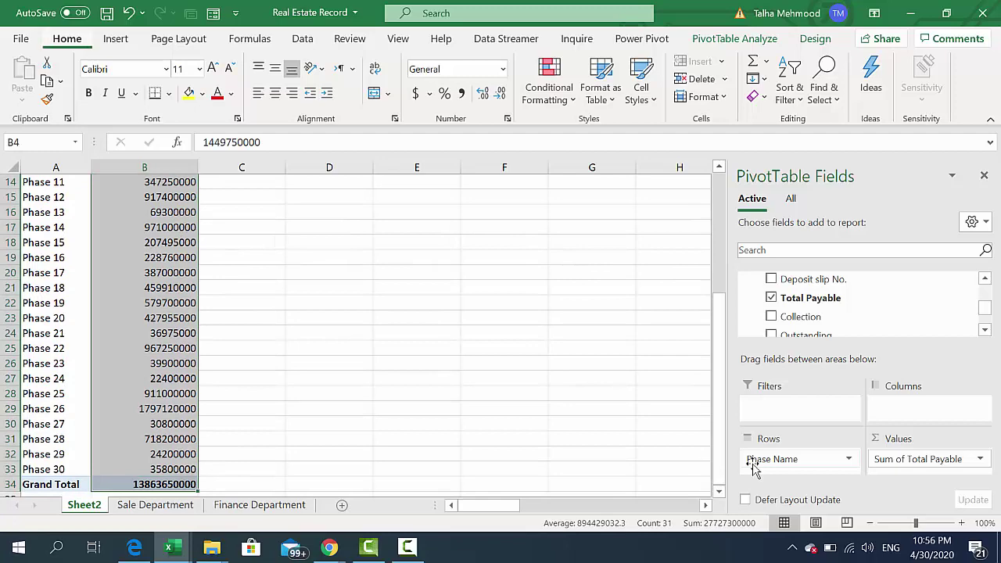
key("ctrl+shift+1")
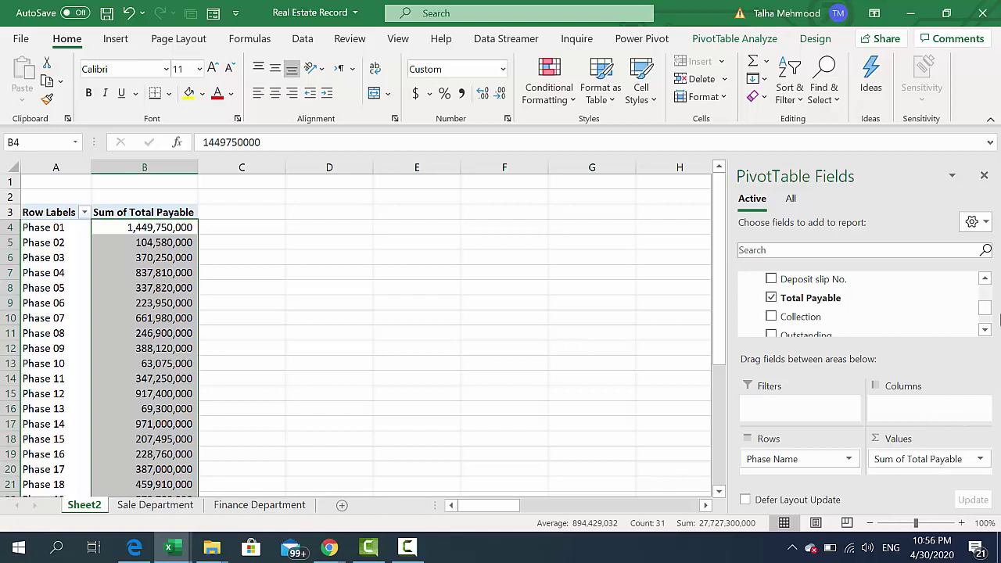
Step: Add Collection and Outstanding to the pivot Values beside Total Payable
mouse_move(790, 322)
left_mouse_down()
mouse_move(906, 437)
mouse_move(926, 486)
left_mouse_up()
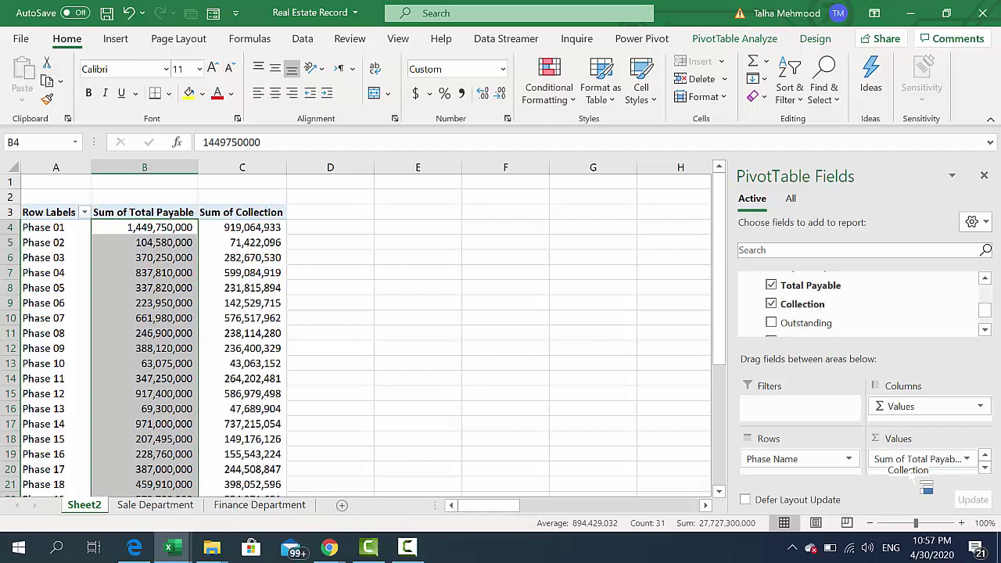
left_click(271, 252)
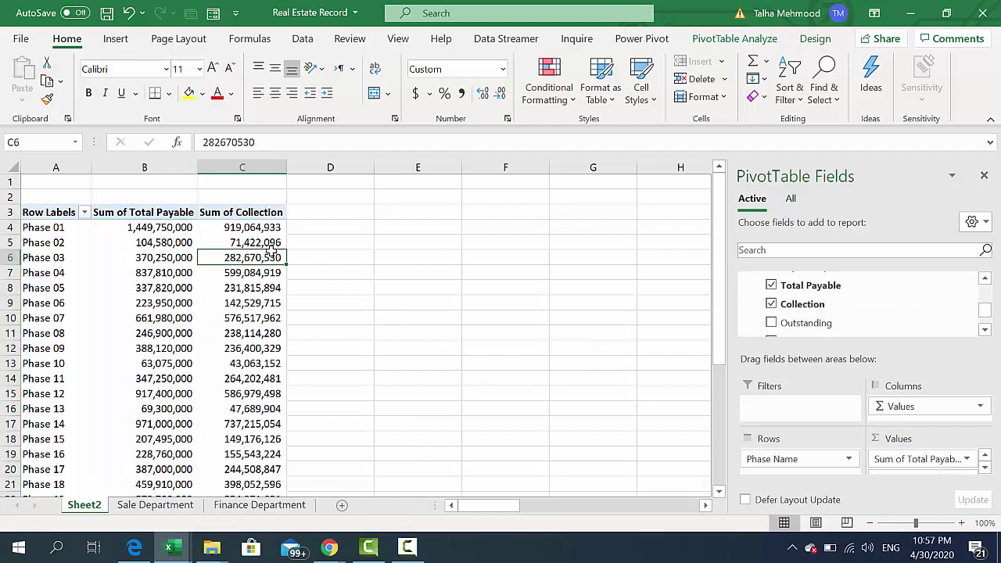
left_click(156, 229)
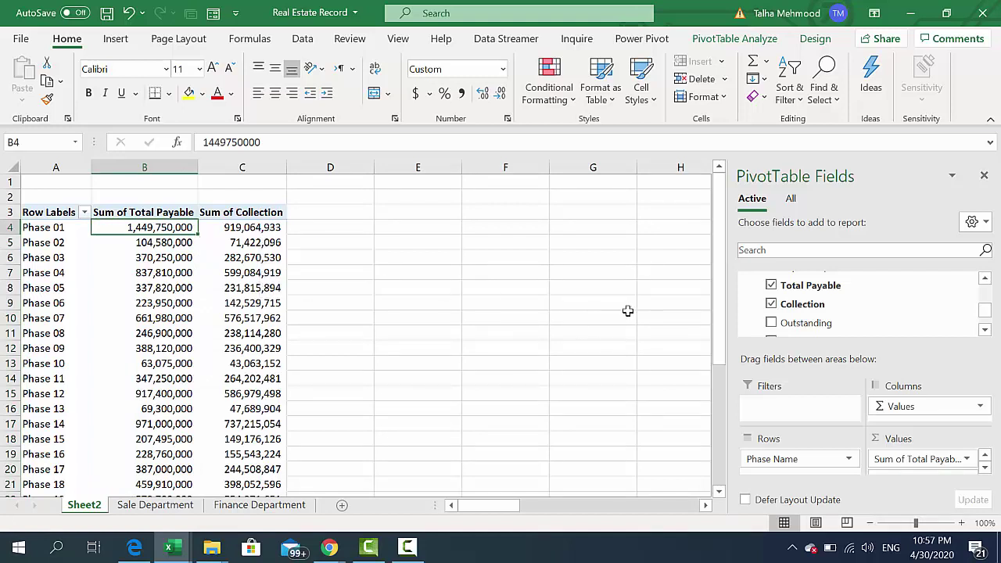
mouse_move(832, 323)
left_mouse_down()
mouse_move(917, 475)
mouse_move(938, 485)
left_mouse_up()
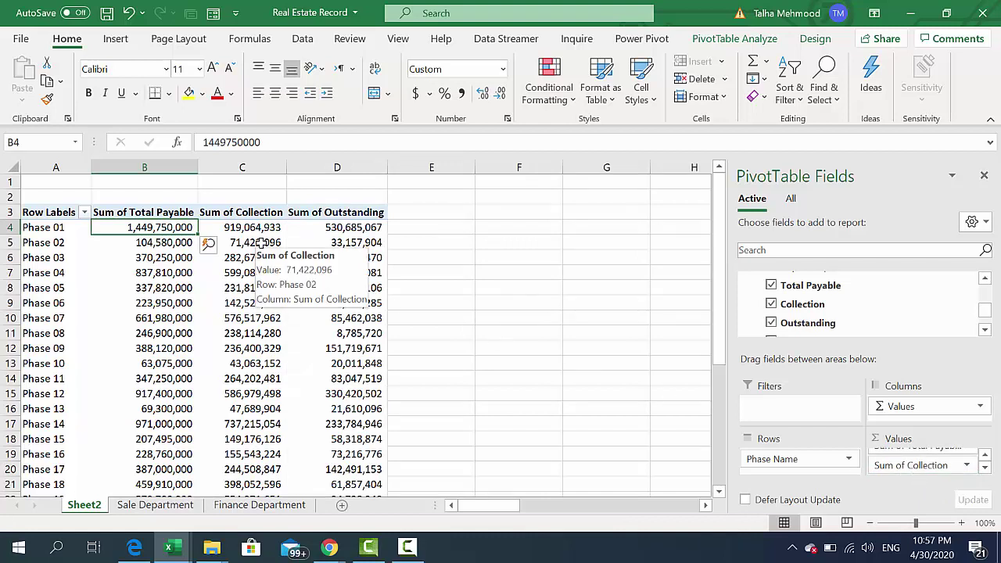
mouse_move(161, 242)
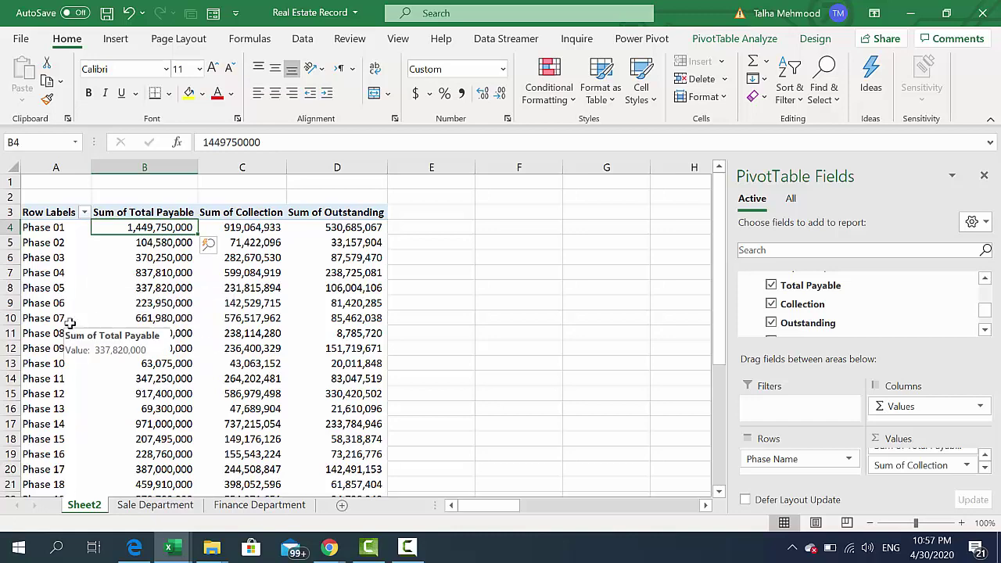
Step: Check the Grand Total row, then move back into the pivot to restore its field list
key("Down")
key("Right")
key("ctrl+End")
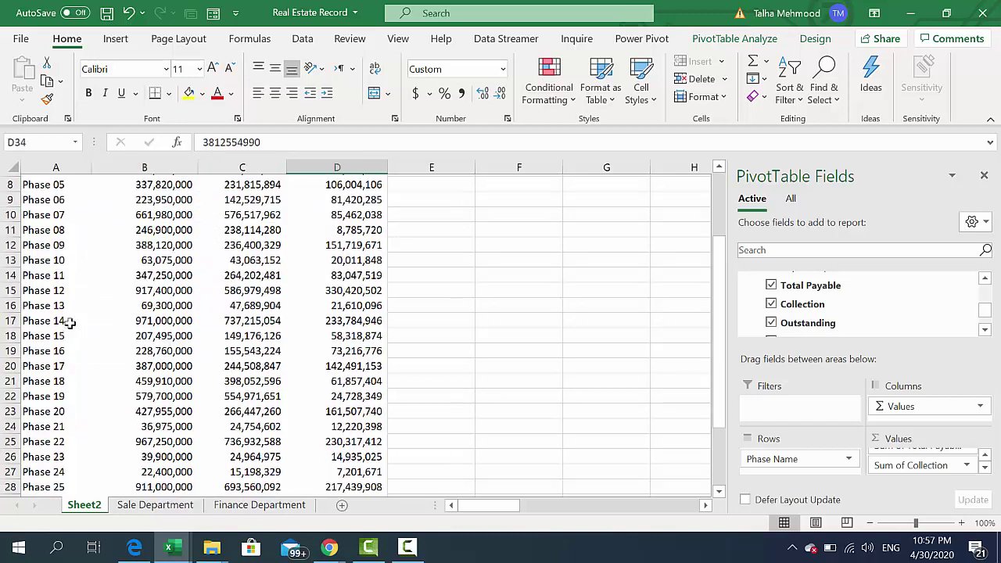
key("Left")
key("Up")
key("Up")
key("Up")
key("Up")
key("Up")
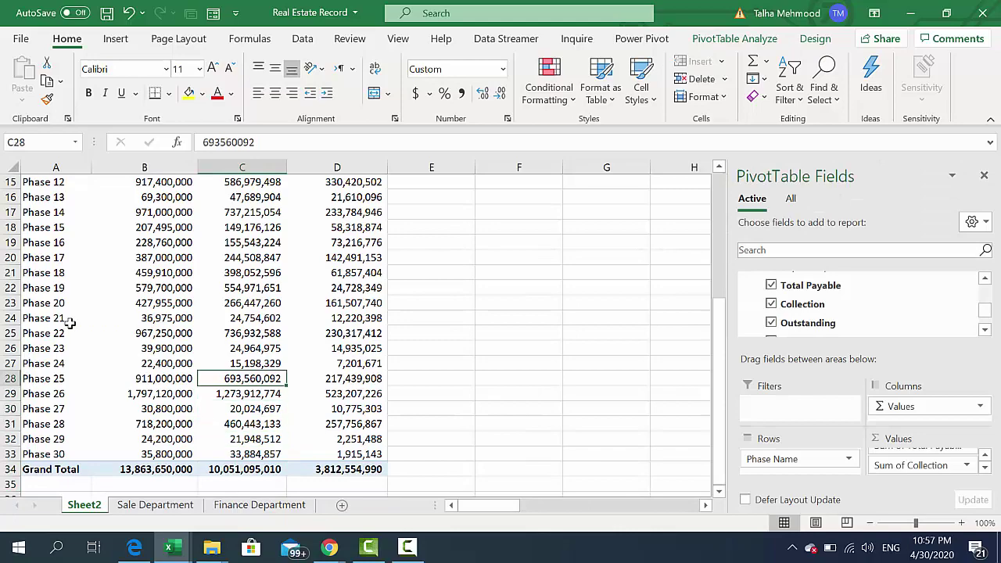
key("ctrl+Up")
key("Up")
key("Up")
key("Down")
key("Down")
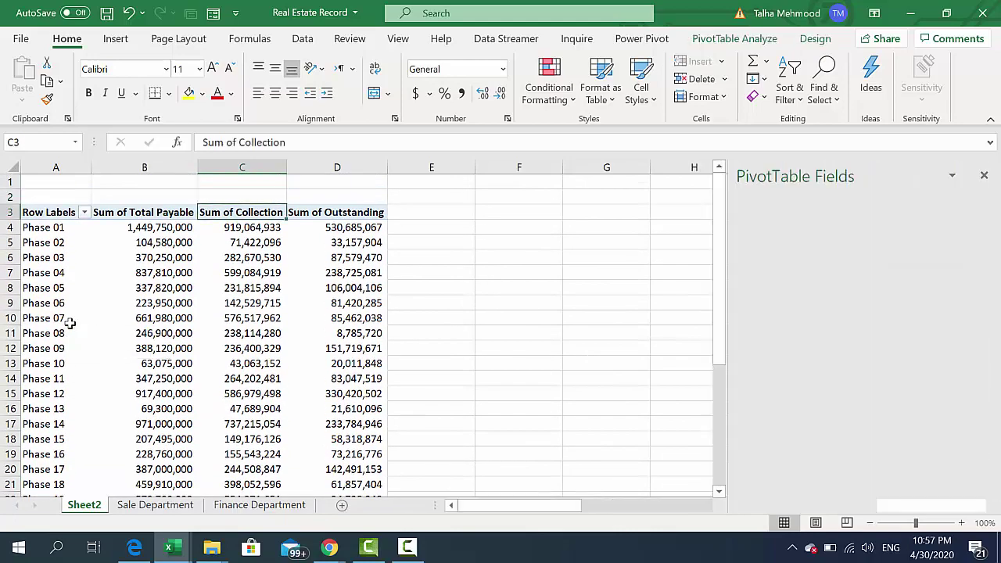
key("Down")
key("Down")
key("Down")
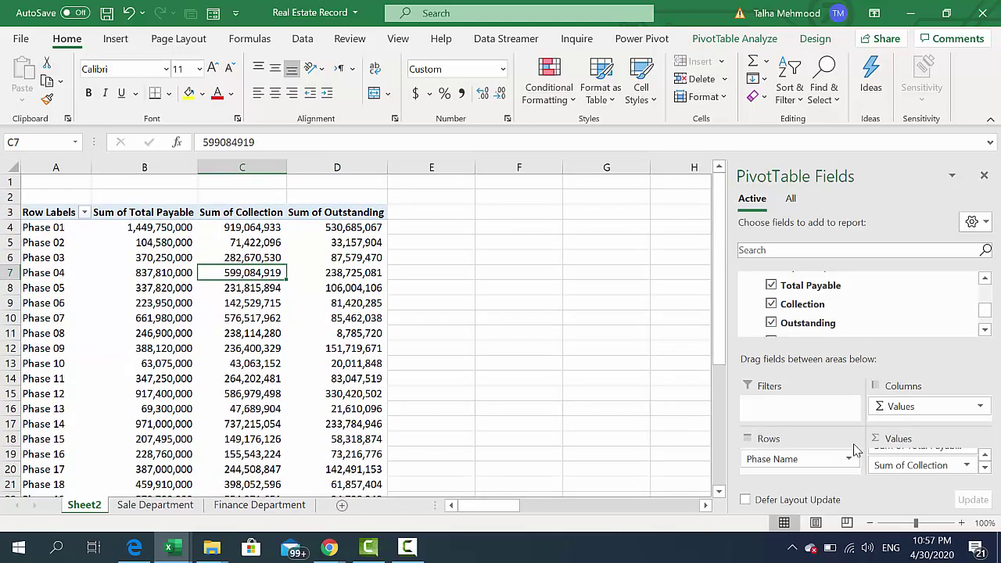
Step: Replace Phase Name with Land Holder Name in the pivot's Rows area
scroll(987, 300, "up", 1)
scroll(987, 297, "up", 1)
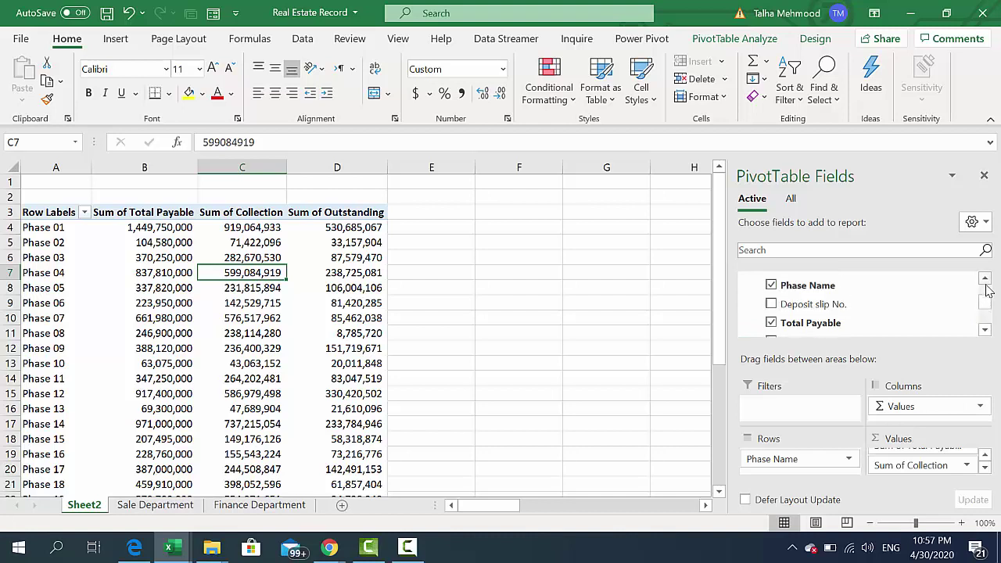
scroll(988, 294, "up", 3)
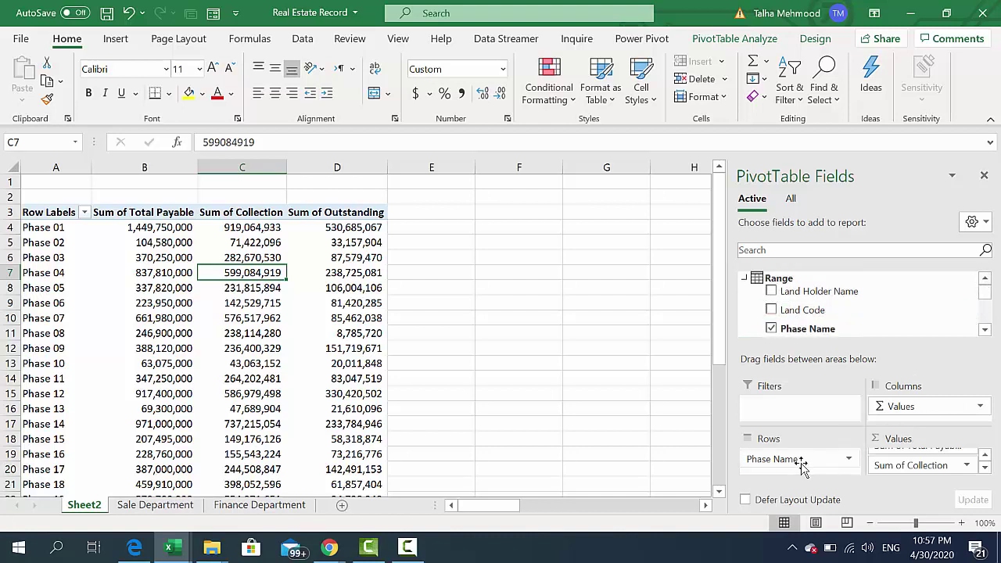
left_click_drag(796, 462, 577, 382)
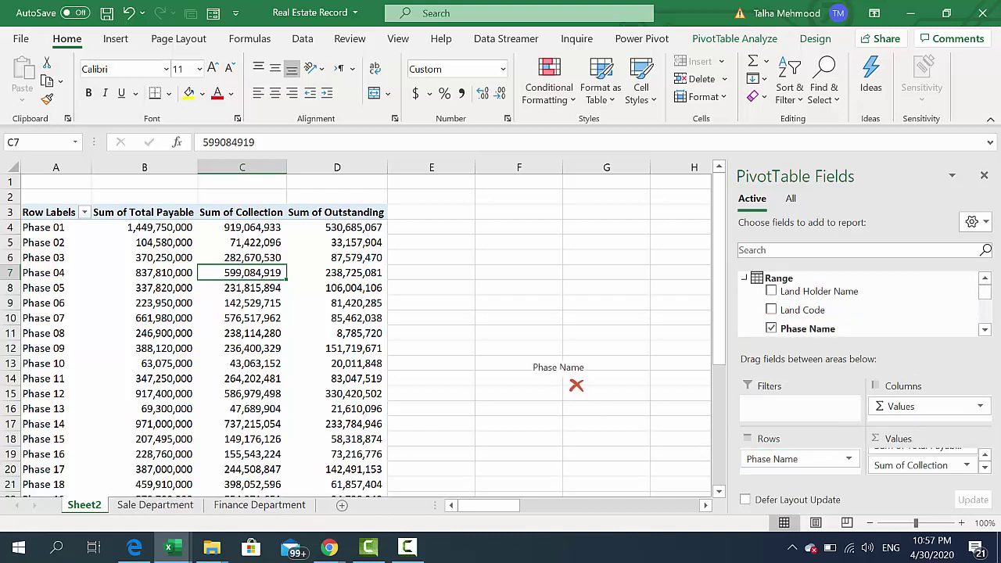
left_click_drag(837, 296, 809, 475)
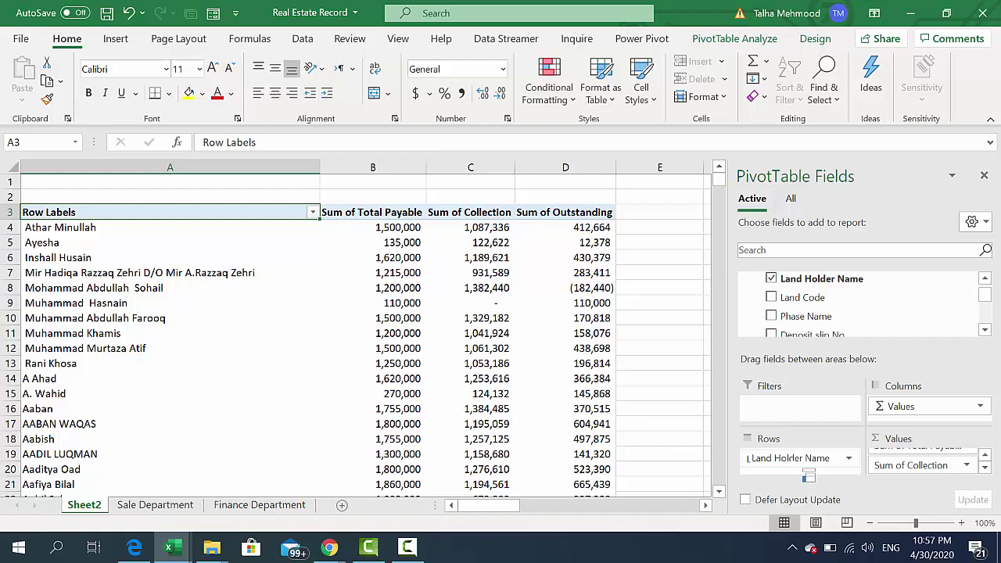
left_click_drag(806, 459, 621, 387)
mouse_move(806, 316)
left_mouse_down()
mouse_move(807, 477)
mouse_move(608, 416)
left_mouse_up()
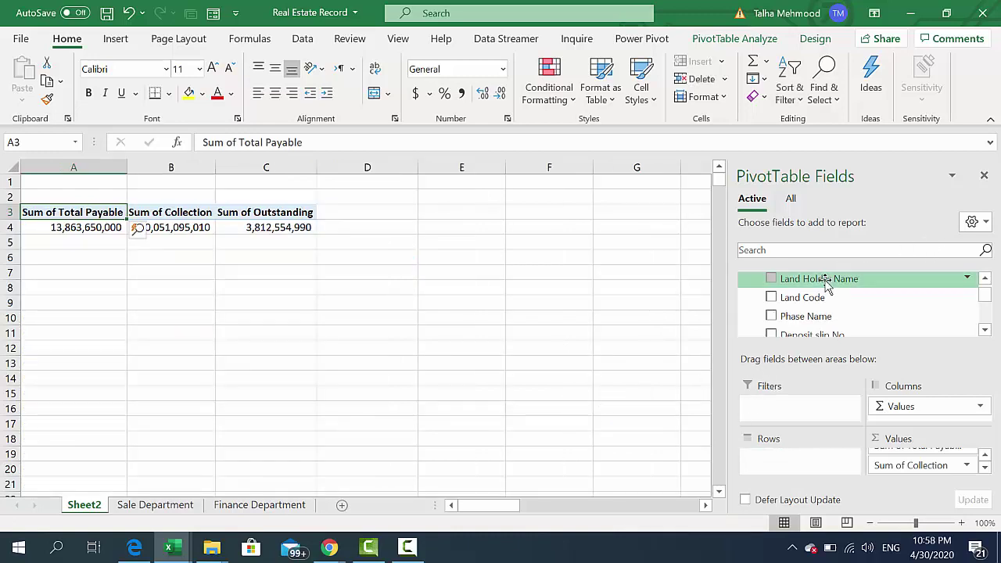
mouse_move(831, 281)
left_mouse_down()
mouse_move(839, 330)
mouse_move(814, 460)
left_mouse_up()
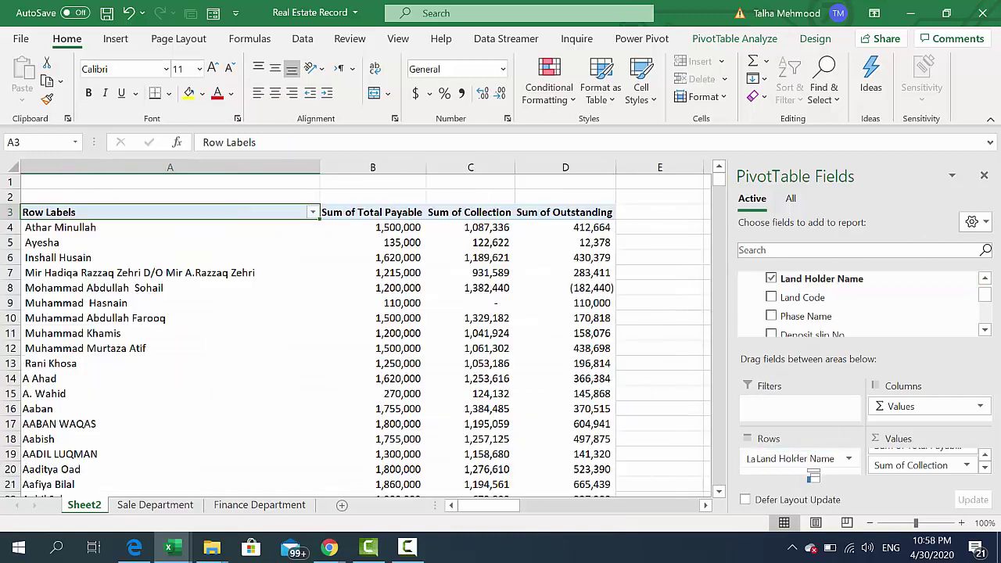
key("Down")
key("Right")
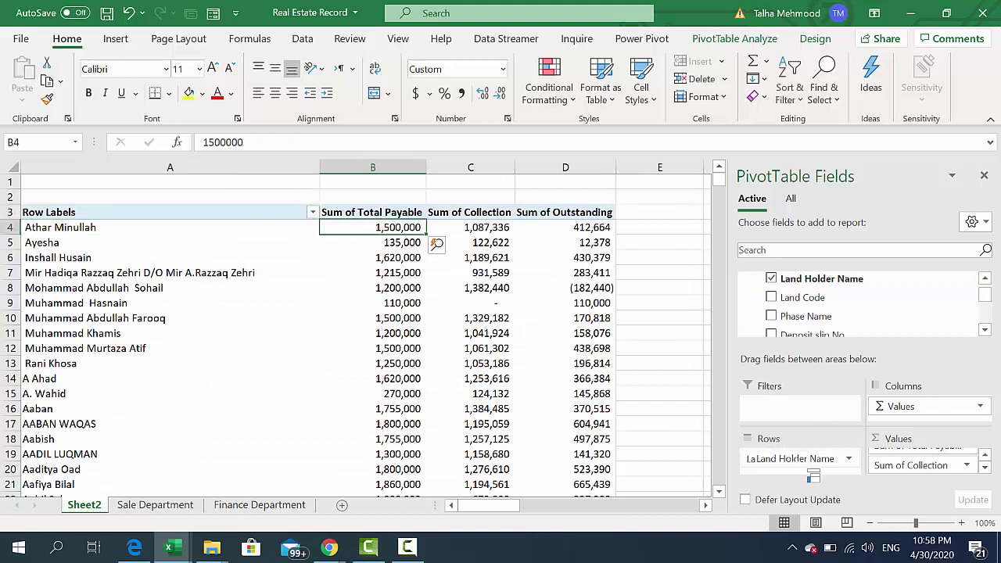
key("Right")
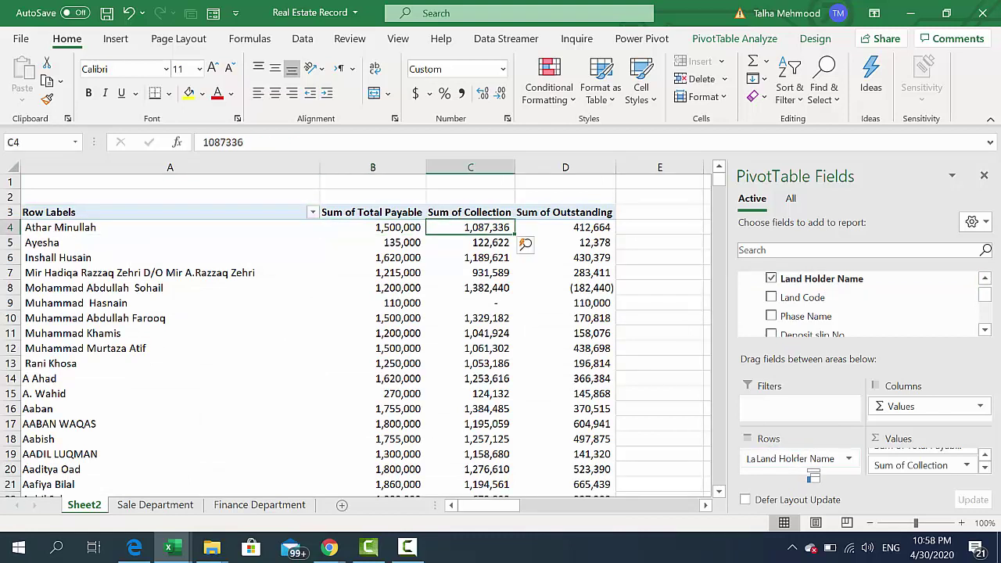
key("Right")
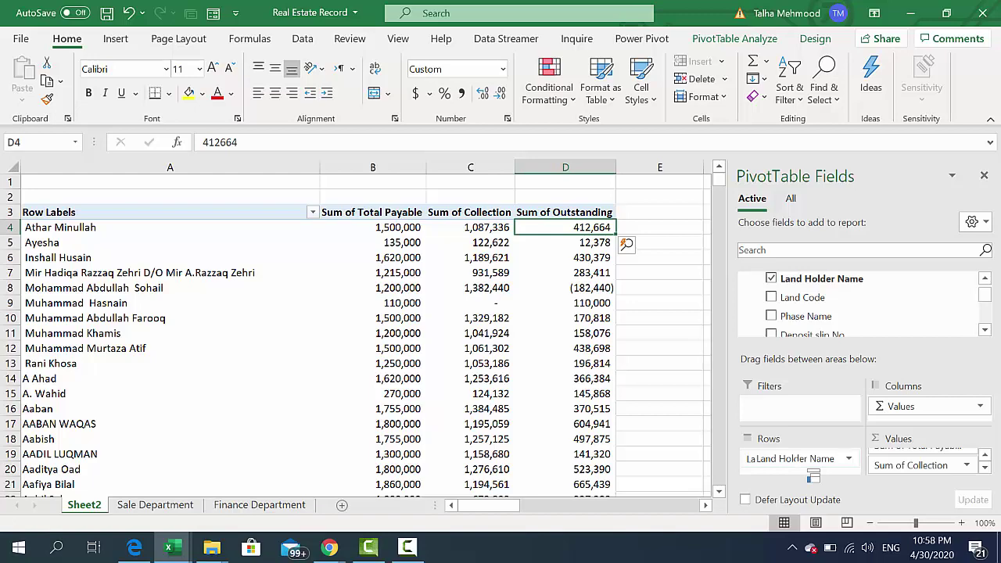
key("ctrl+Down")
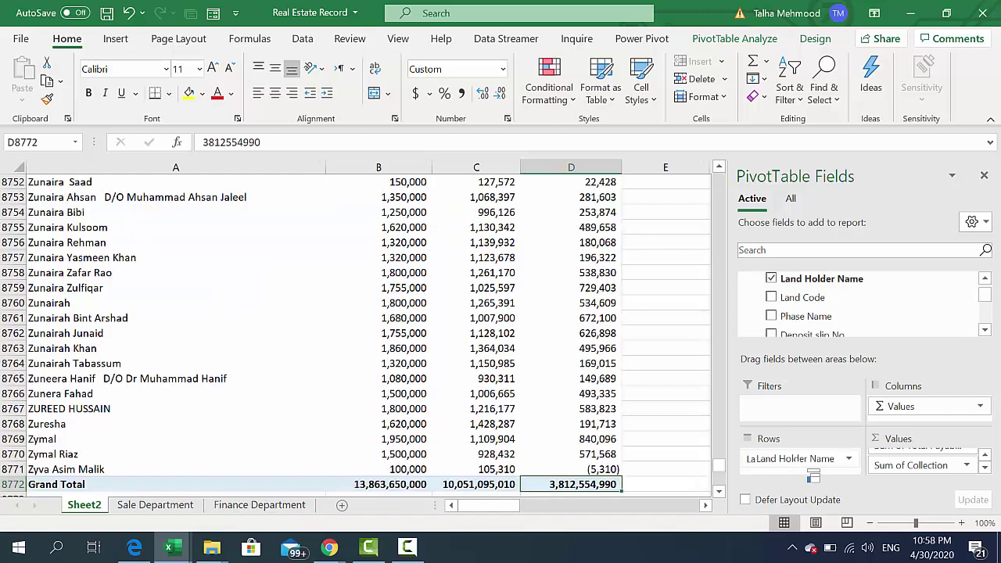
key("Up")
key("Up")
key("Up")
key("Up")
key("Up")
key("Up")
key("Up")
key("Up")
key("Up")
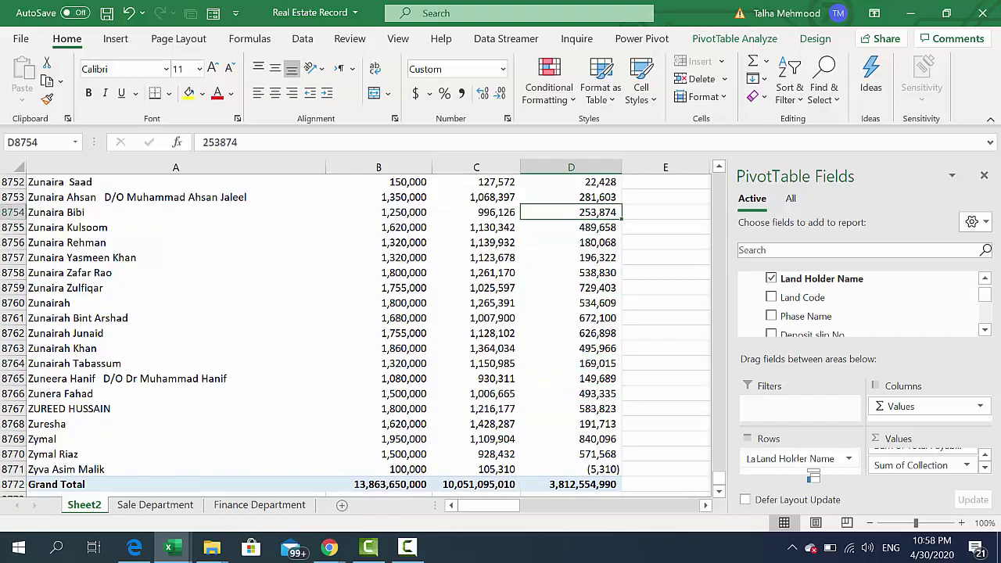
key("Up")
key("Up")
key("Up")
key("Up")
key("Up")
key("Up")
key("Up")
key("Up")
key("Up")
key("Up")
key("Up")
key("Up")
key("Left")
key("Left")
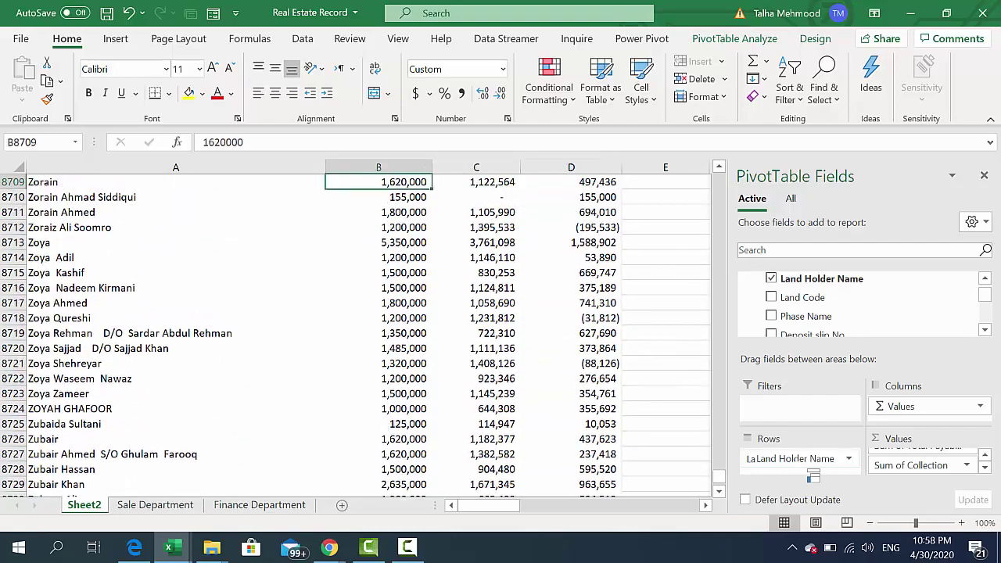
key("Left")
key("Up")
key("ctrl+Up")
key("ctrl+shift+Down")
left_click_drag(325, 491, 325, 476)
key("Up")
key("Right")
key("Right")
key("Right")
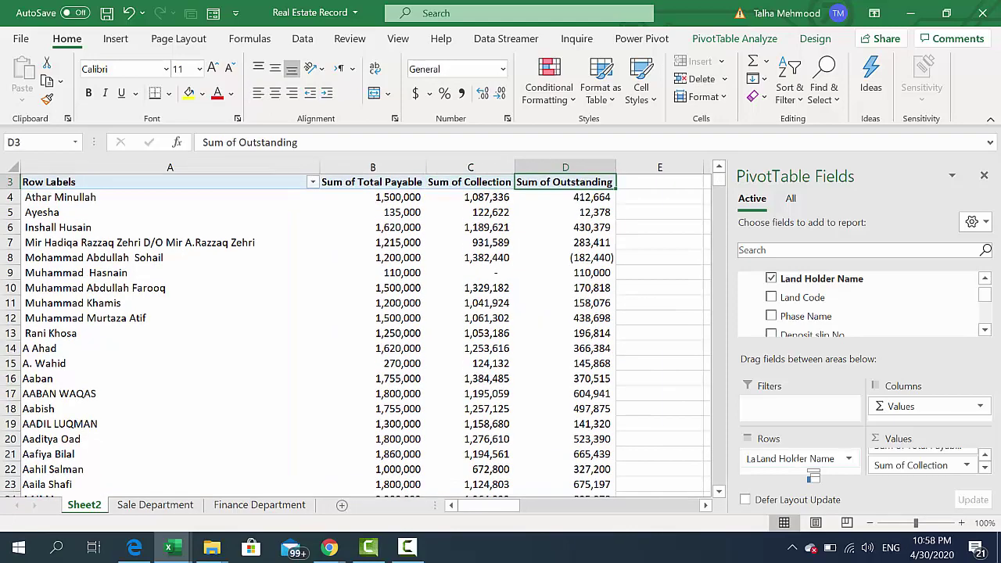
key("Left")
key("Down")
key("Down")
key("Down")
key("Down")
key("Down")
key("Down")
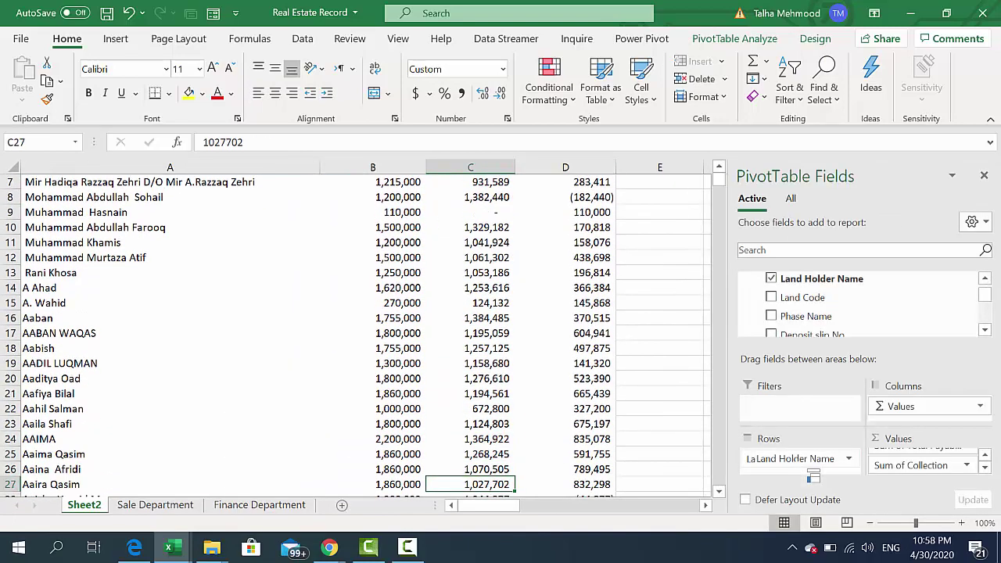
key("Down")
key("Down")
key("Down")
key("Down")
key("Down")
key("Down")
key("Down")
key("Down")
key("Down")
key("Down")
key("Down")
key("Down")
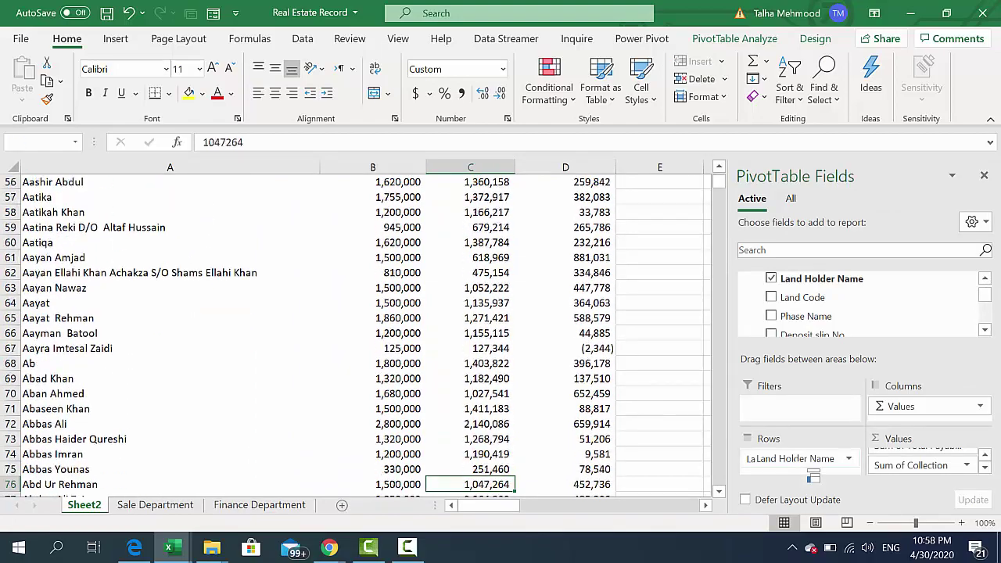
key("Down")
key("Down")
key("Down")
key("Down")
key("Down")
key("Down")
key("Down")
key("Down")
key("Down")
key("Down")
key("Down")
key("Down")
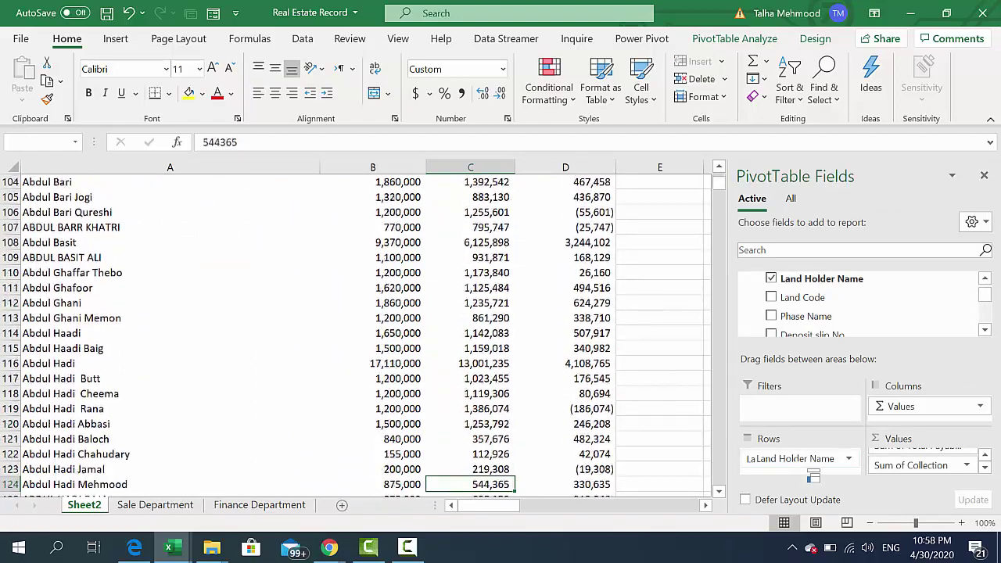
key("Down")
key("Down")
key("Down")
key("Down")
key("Down")
key("Down")
key("Down")
key("Down")
key("Down")
key("Down")
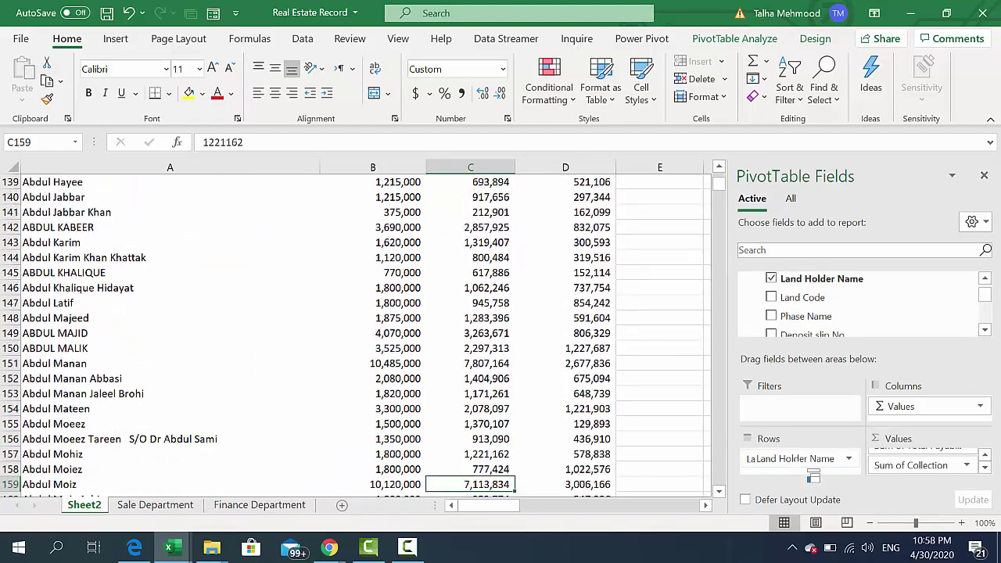
key("Down")
key("Down")
key("Down")
key("Down")
key("Down")
key("Down")
key("Down")
key("Down")
key("Down")
key("Down")
key("Down")
key("Down")
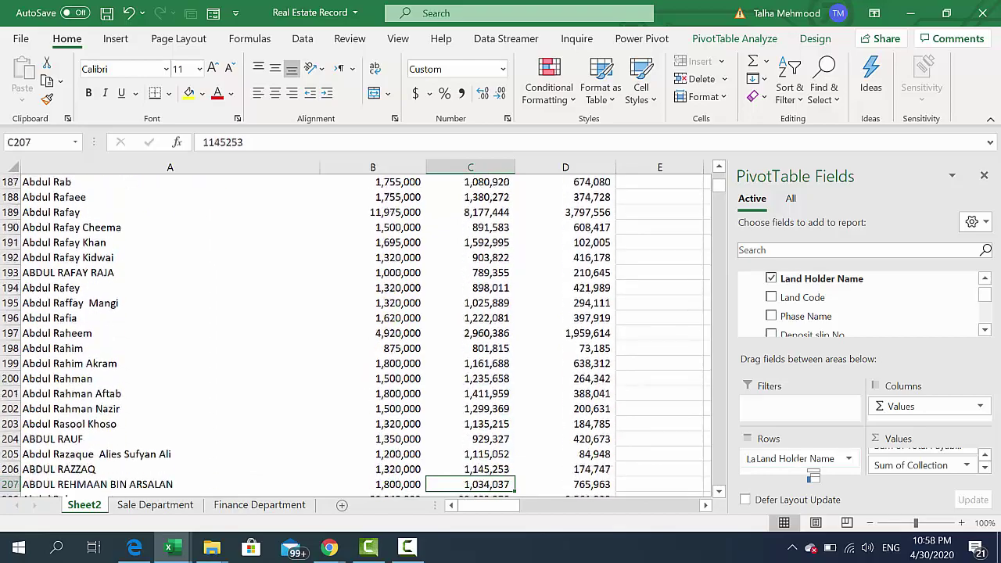
key("Down")
key("Down")
key("Down")
key("Down")
key("Down")
key("Down")
key("Down")
key("Down")
key("Down")
key("Down")
key("Down")
key("Down")
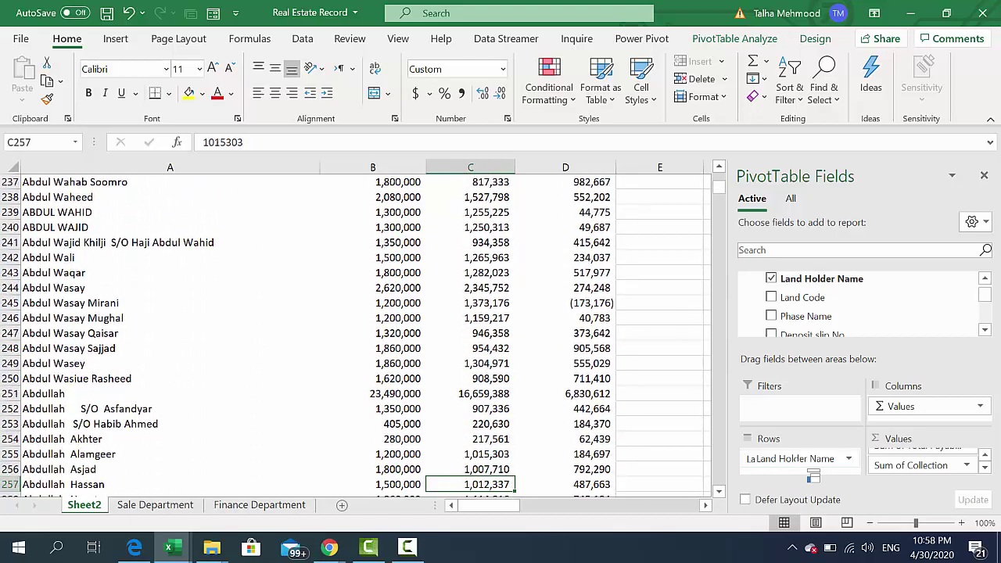
key("Down")
key("Down")
key("Down")
key("Down")
key("Down")
key("Down")
key("Down")
key("Down")
key("Down")
key("Down")
key("Down")
key("Down")
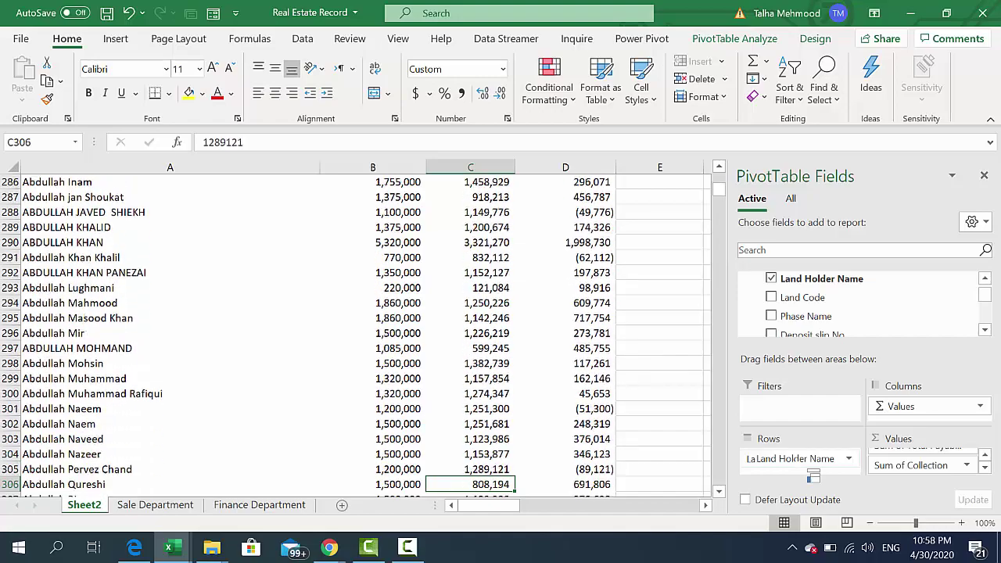
key("Down")
key("Down")
key("Down")
key("Down")
key("Down")
key("Down")
key("Down")
key("Down")
key("Down")
key("Down")
key("Down")
key("Down")
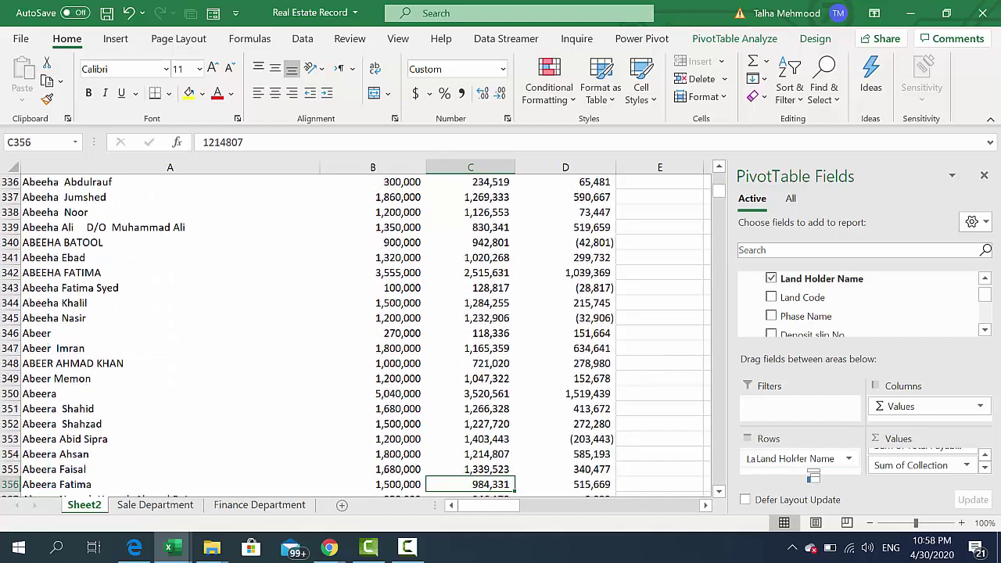
key("Down")
key("Down")
key("Down")
key("Down")
key("Down")
key("Down")
key("Down")
key("Down")
key("Down")
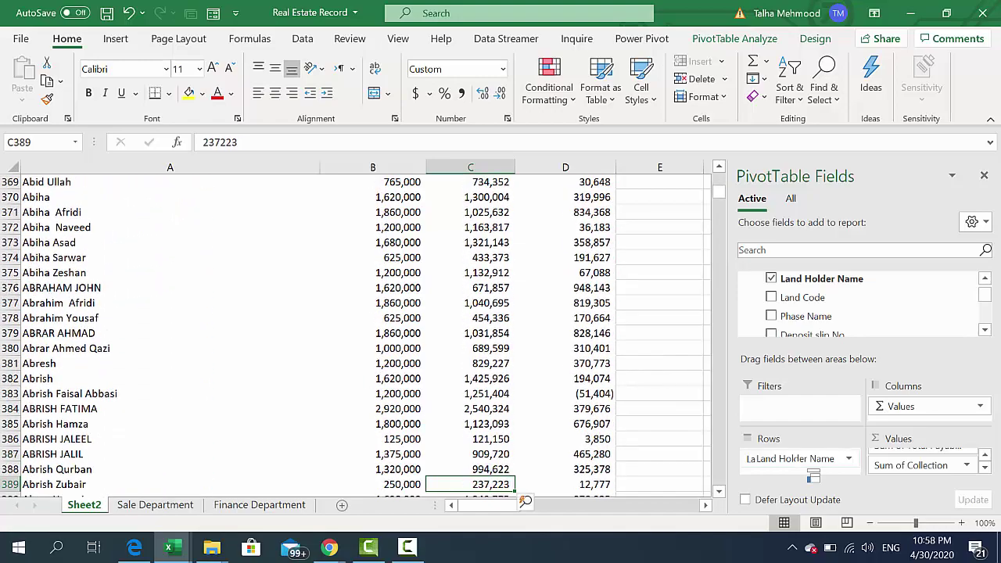
key("Up")
key("Up")
key("Up")
key("Up")
key("Up")
key("Up")
key("Up")
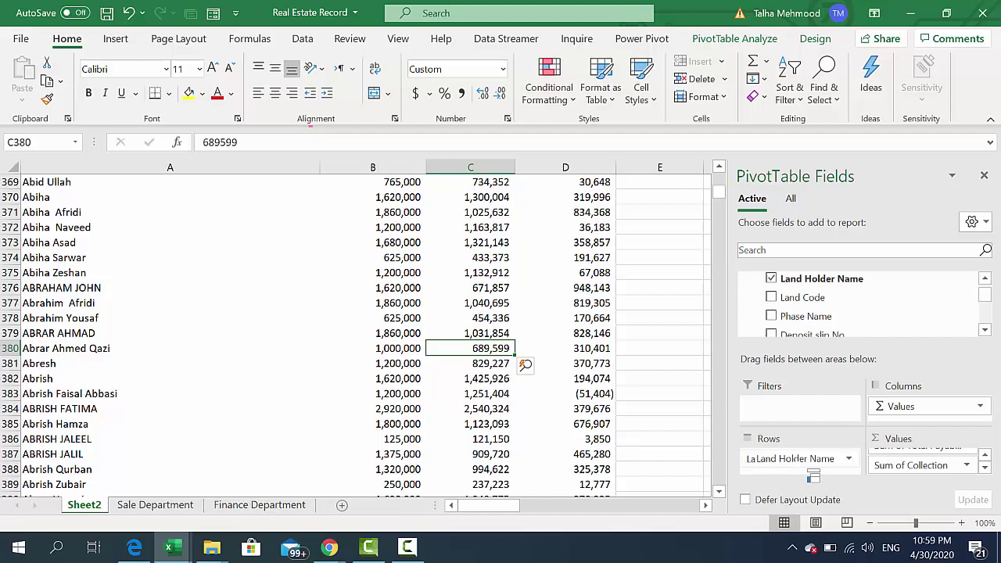
Step: Switch to the Sale Department sheet and return to the top of its Phase 01 land holder records
key("ctrl+Page_Down")
key("Left")
key("Right")
scroll(501, 329, "down", 13)
left_click(216, 276)
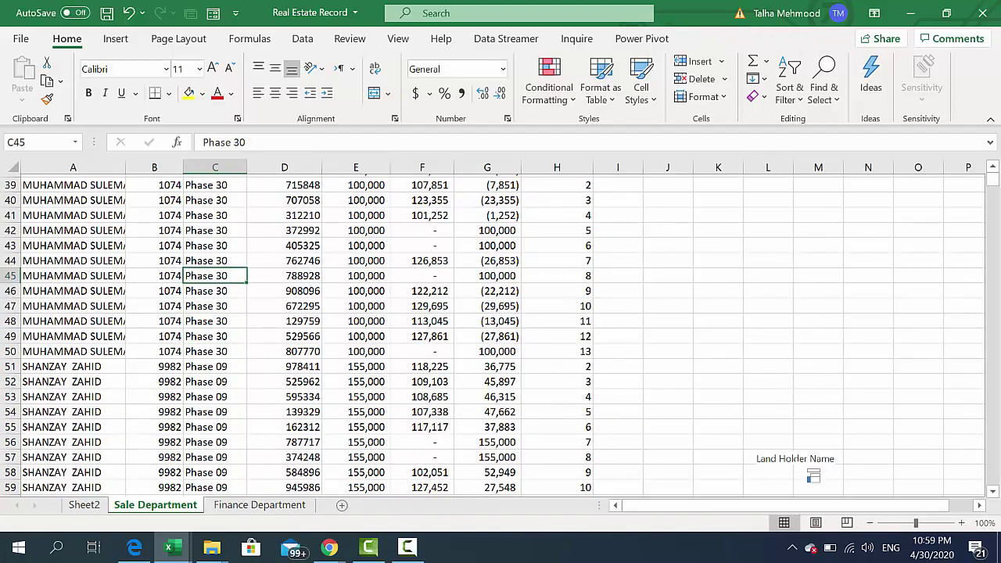
key("Page_Down")
key("Page_Down")
key("Page_Up")
key("Page_Up")
key("Page_Up")
key("Page_Up")
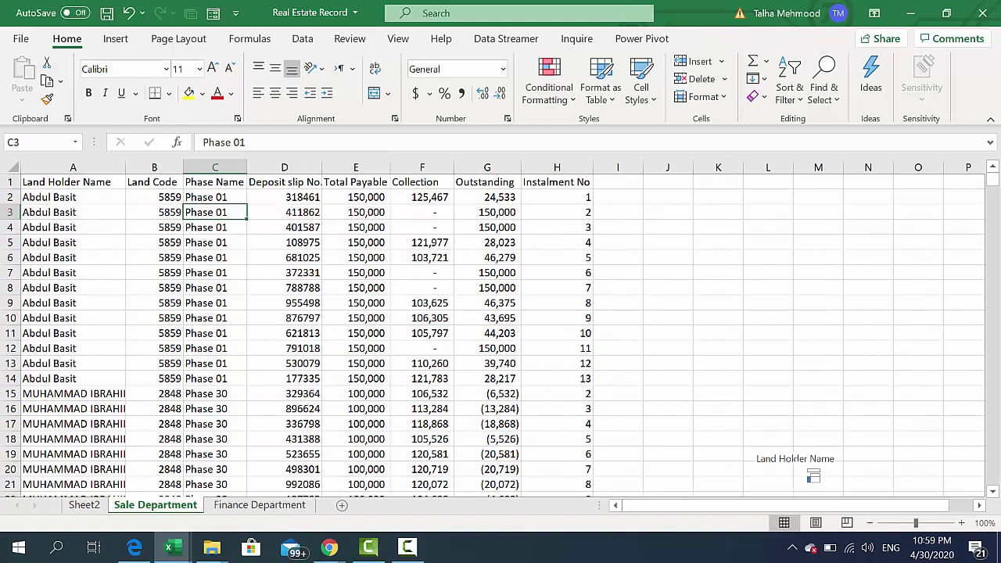